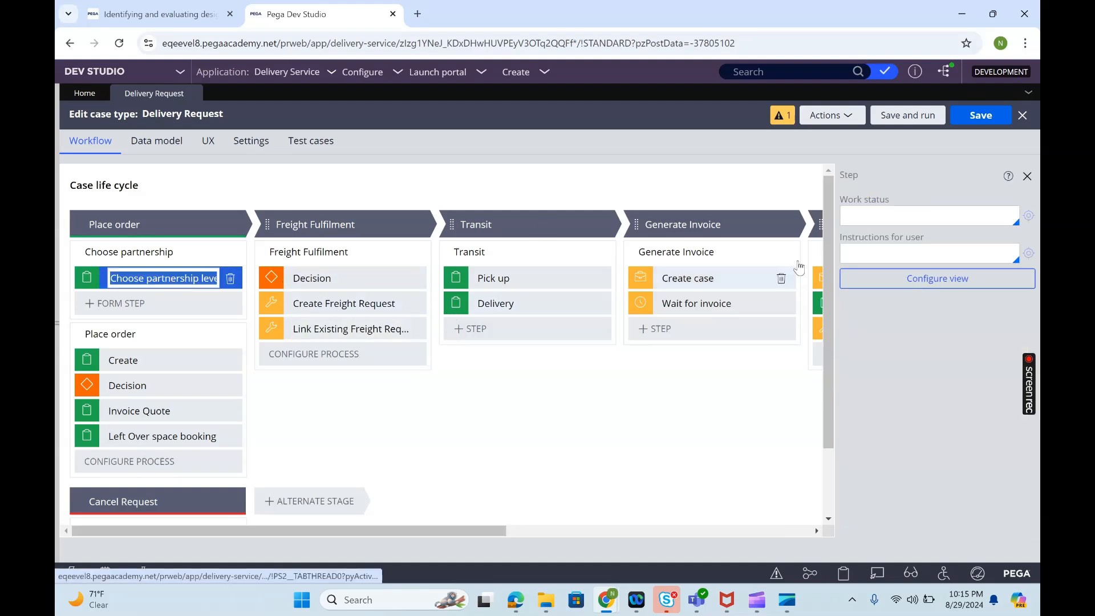
Open the view configuration of the Choose partnership level step and remove its Information embedded data field
left_click(940, 284)
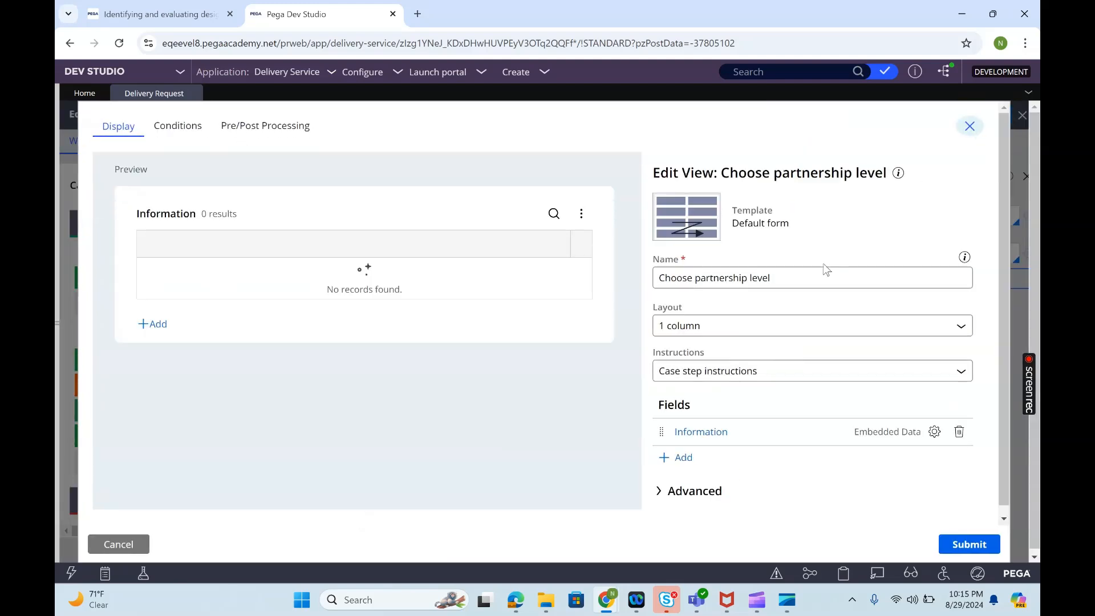
left_click(958, 431)
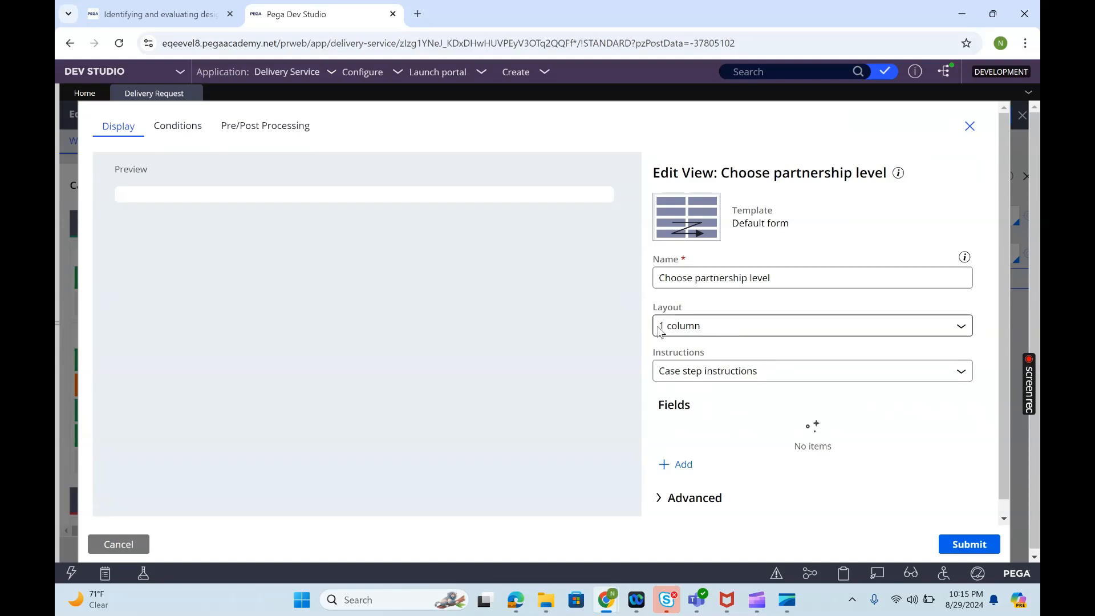
Create a collapsible field group with the heading "Address Details 1" in the Choose partnership level view
left_click(683, 465)
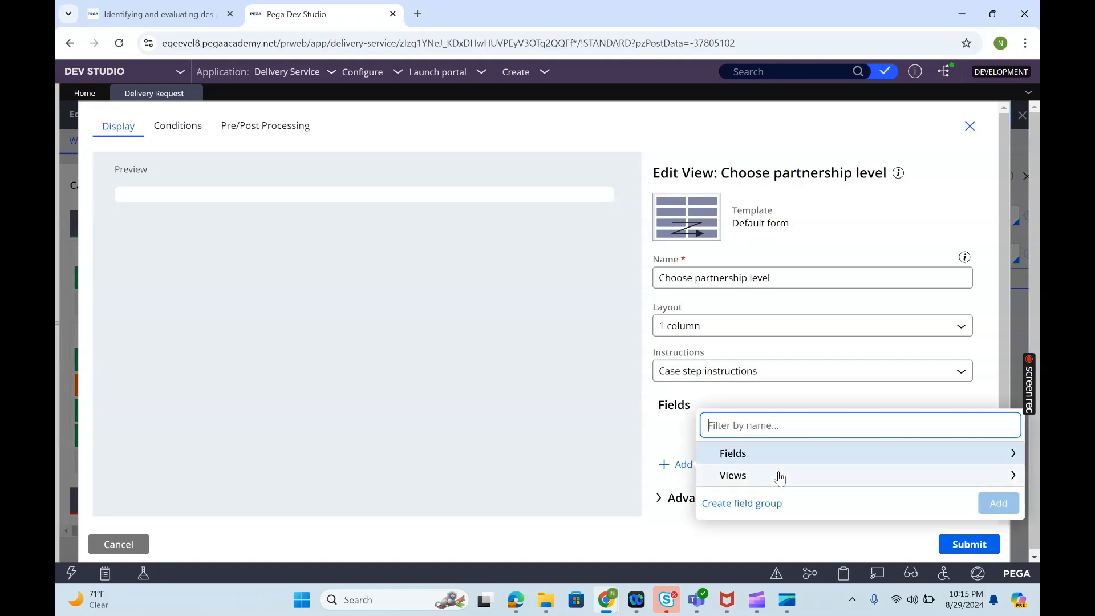
left_click(746, 504)
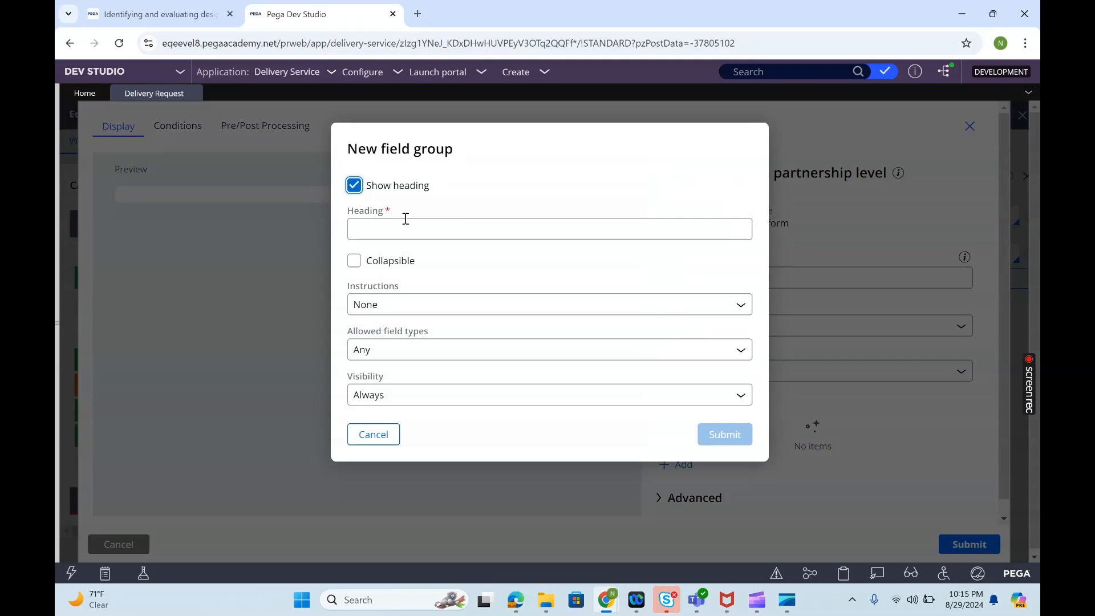
left_click(354, 261)
left_click(382, 231)
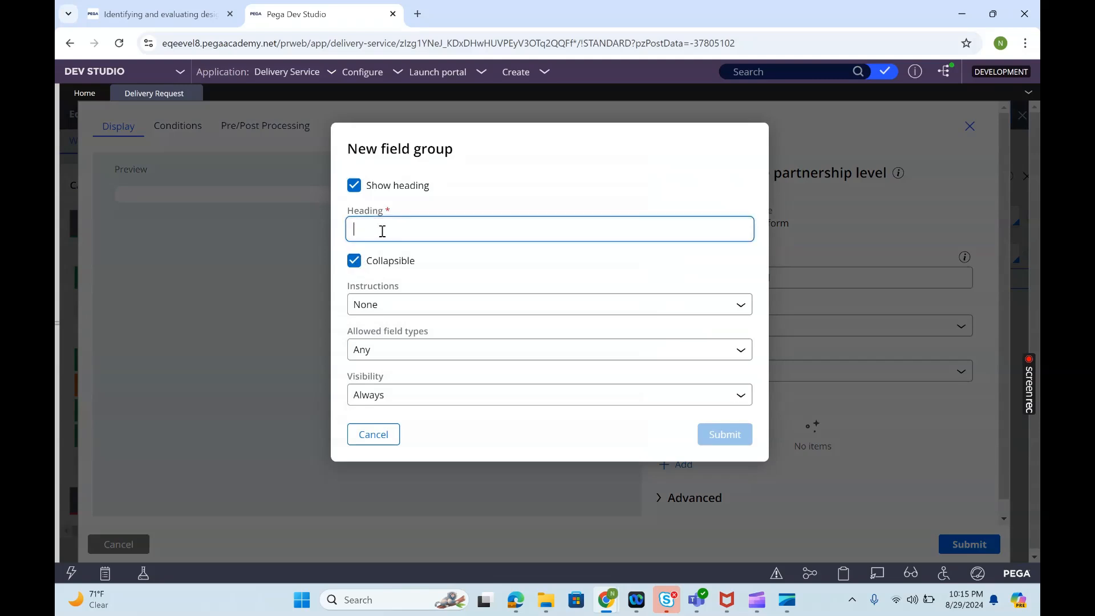
type("Address Details 1")
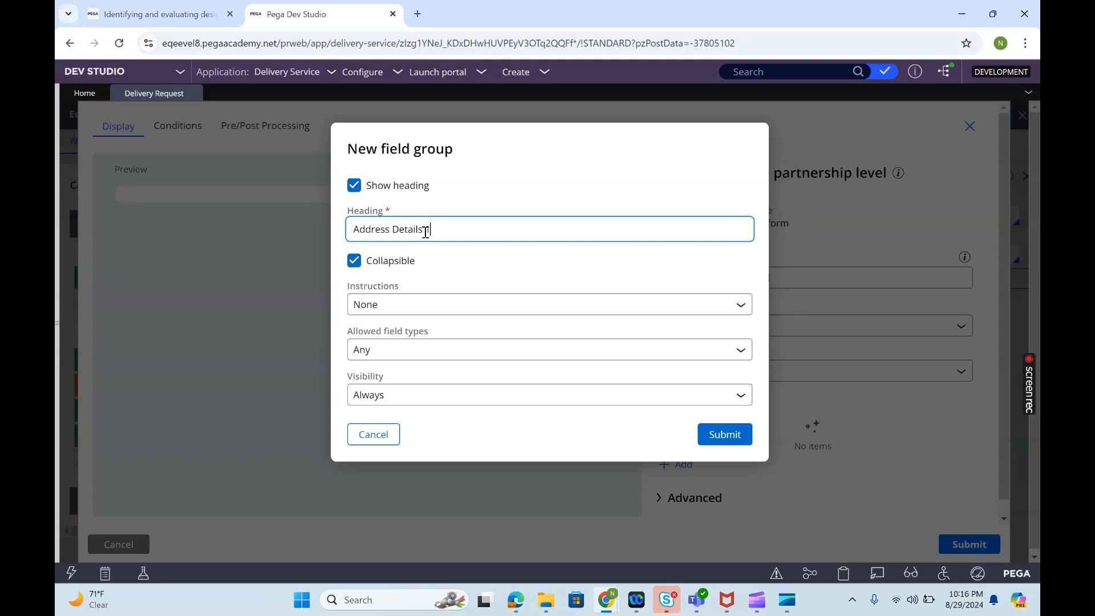
left_click(723, 437)
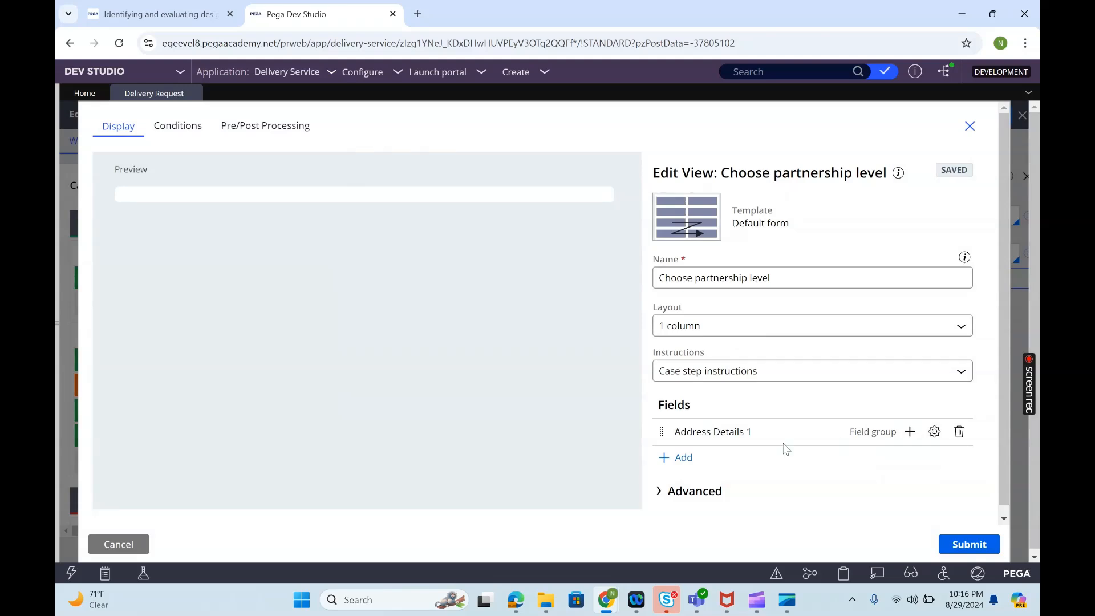
Select the BusinessPartner First Name and Last Name fields of Delivery Request for the Address Details 1 group
left_click(910, 432)
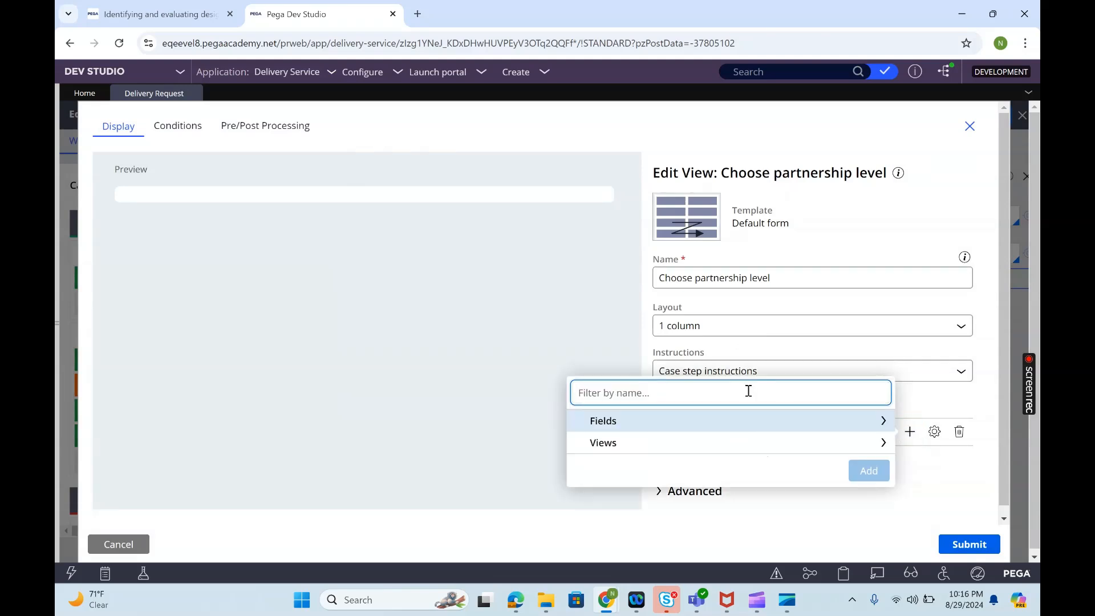
left_click(883, 428)
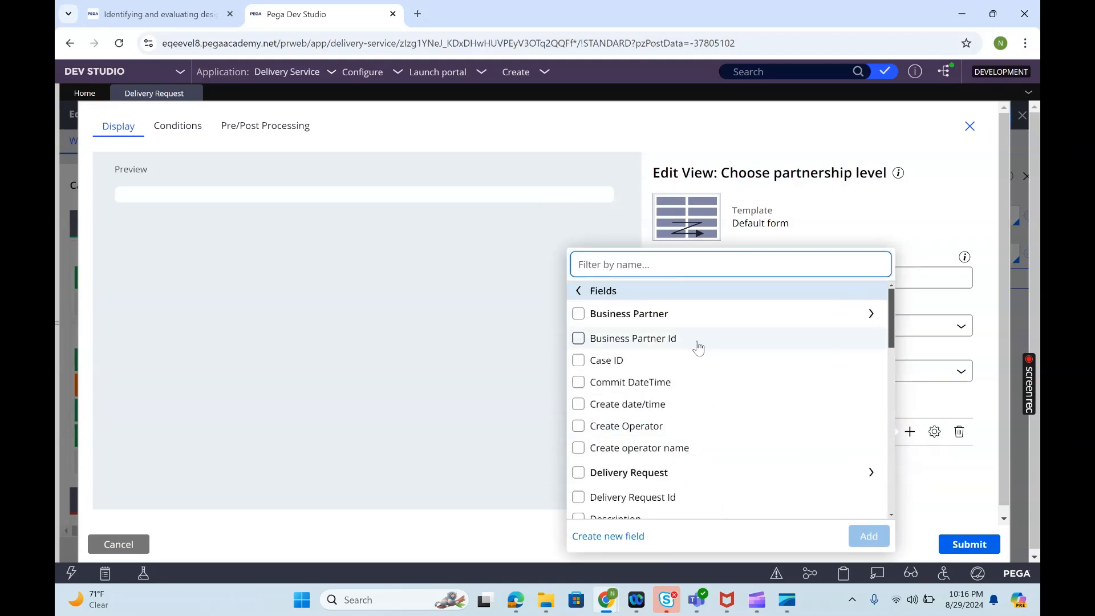
left_click(870, 472)
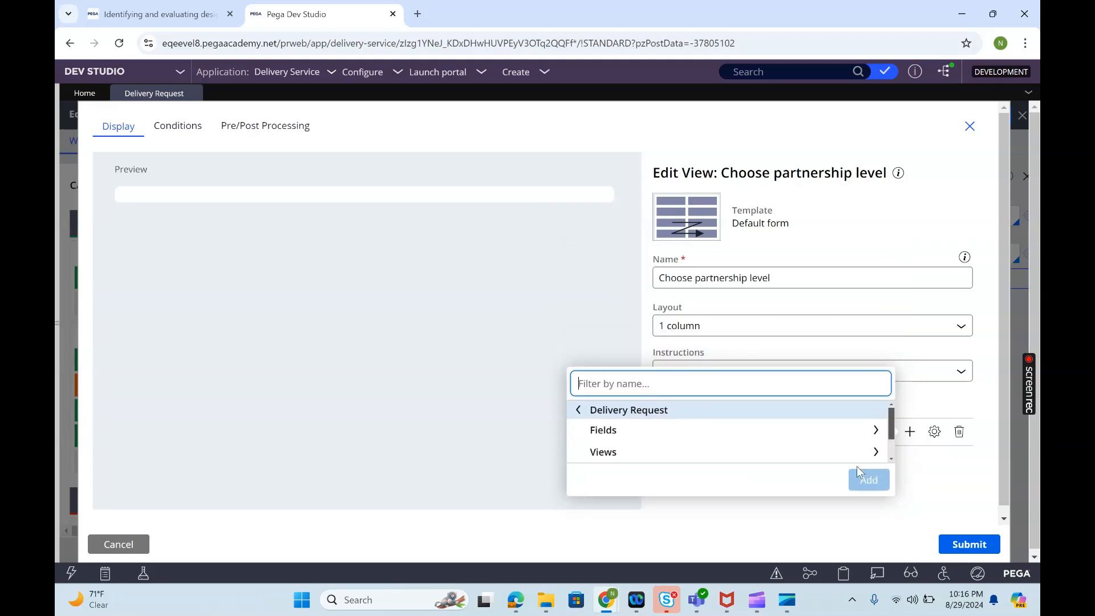
left_click(712, 436)
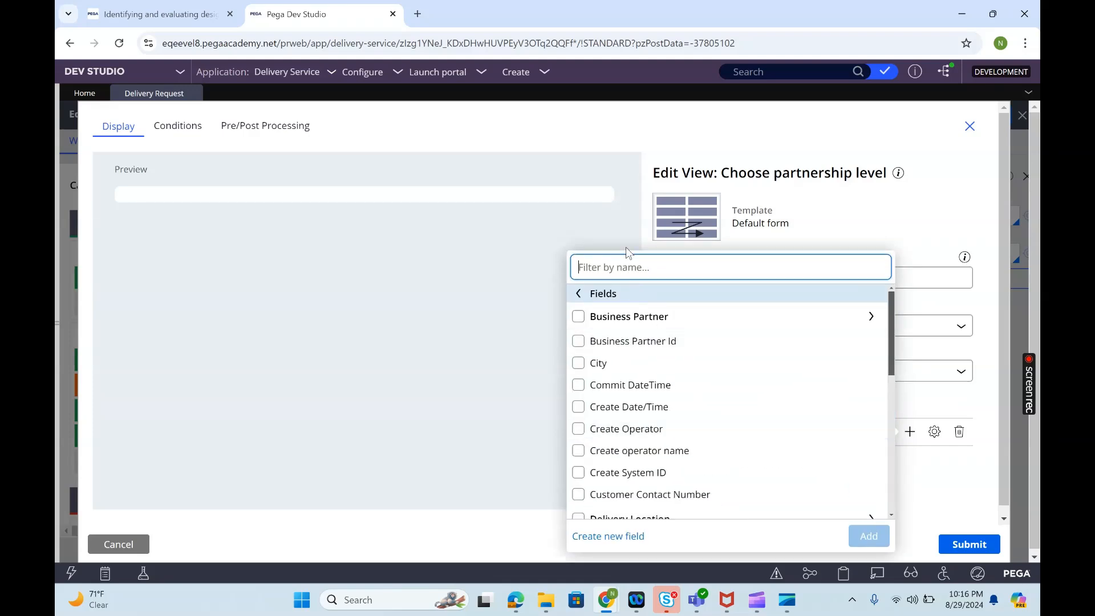
type("name")
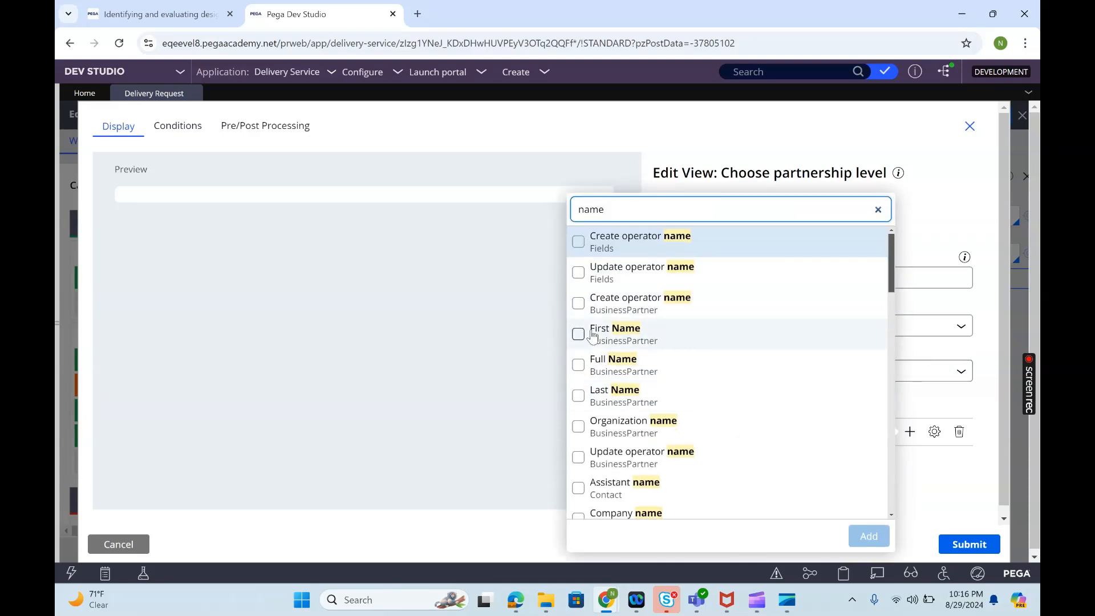
left_click(578, 334)
left_click(579, 397)
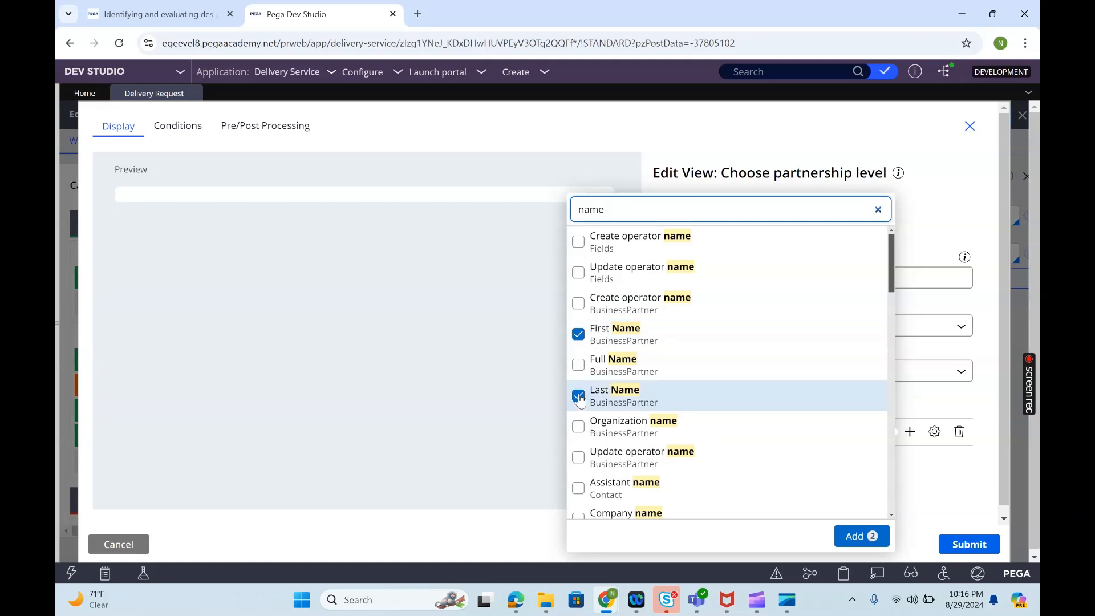
Filter the fields by "phone" and select the BusinessPartner Phone Number for the Address Details 1 group
key("BackSpace")
key("BackSpace")
key("BackSpace")
key("BackSpace")
type("phone")
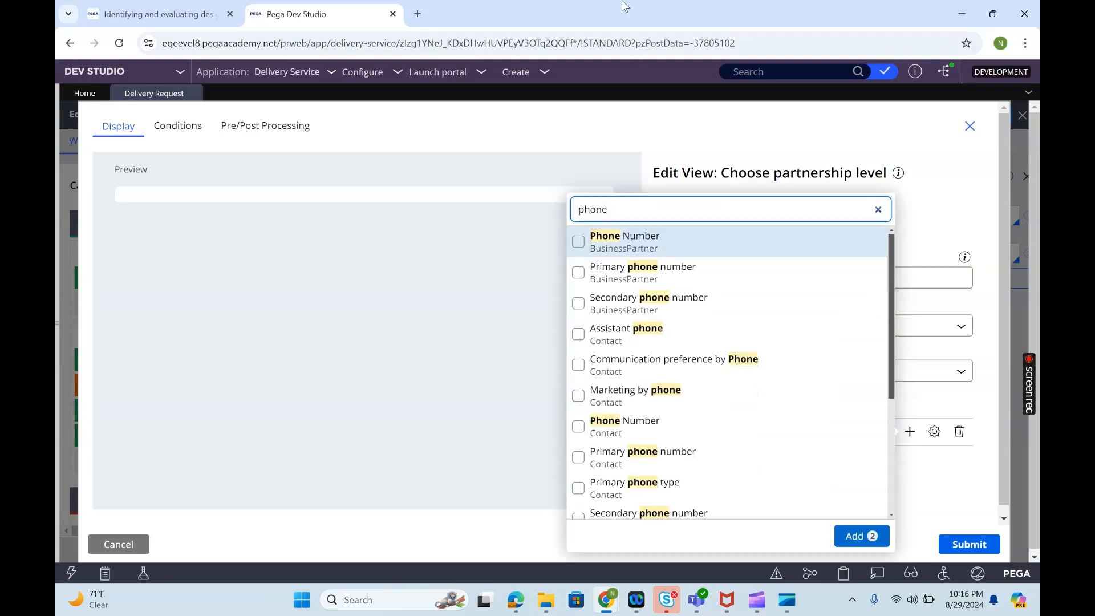
left_click(577, 241)
Select the DeliveryLocation fields Address line 1, 2 and 3 and add all chosen fields to Address Details 1
key("BackSpace")
key("BackSpace")
key("BackSpace")
key("BackSpace")
key("BackSpace")
type("adde")
key("BackSpace")
type("ress")
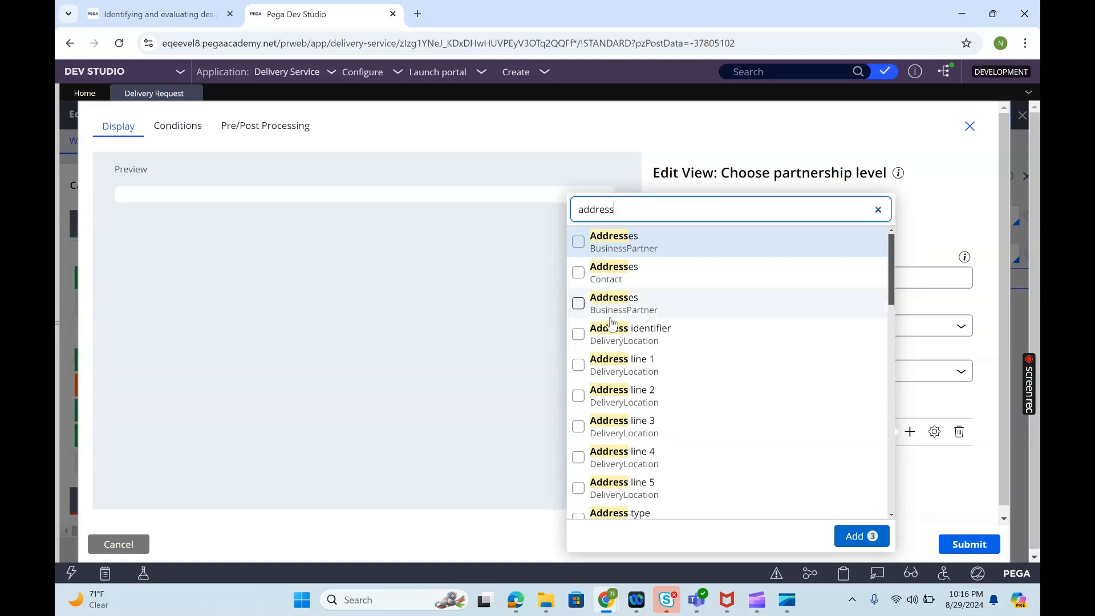
left_click(578, 364)
left_click(578, 395)
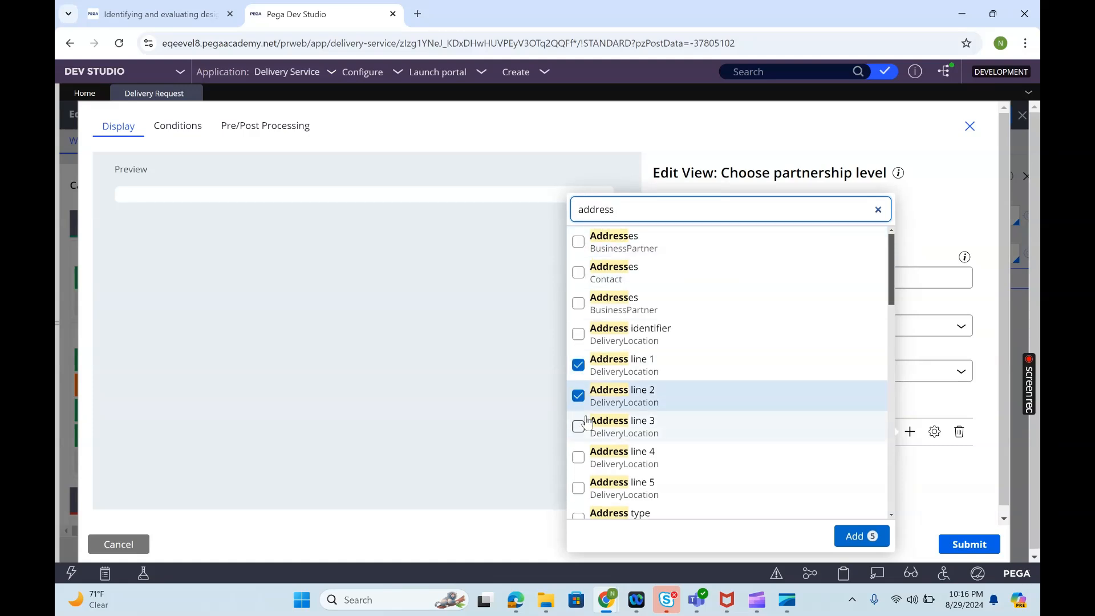
left_click(578, 426)
left_click(578, 457)
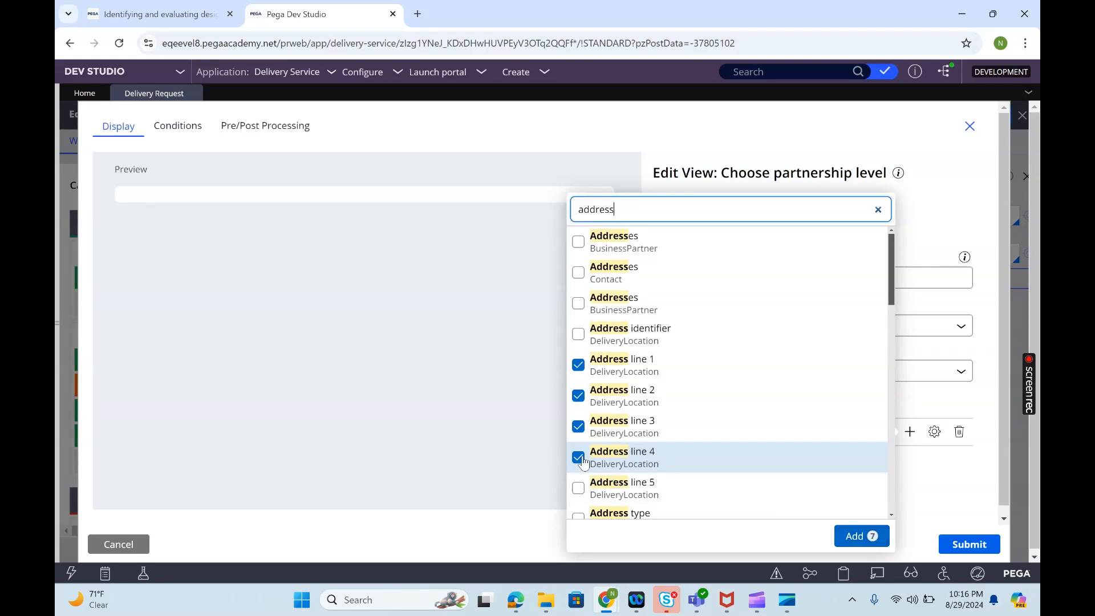
left_click(855, 536)
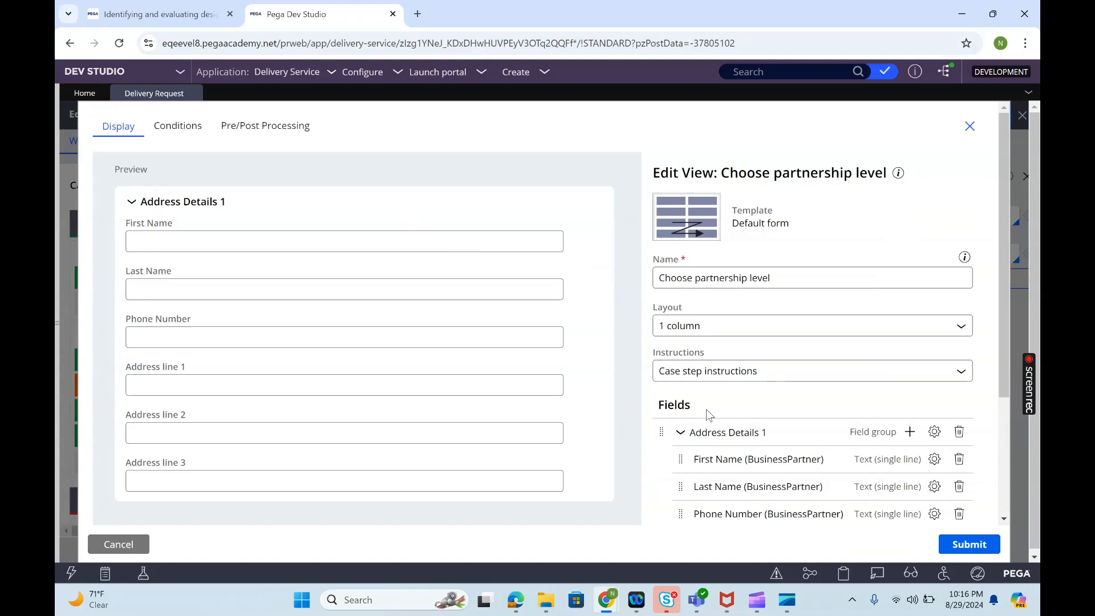
Create a second collapsible field group with the heading "Address Details 2" in the view
scroll(1008, 518, "down", 2)
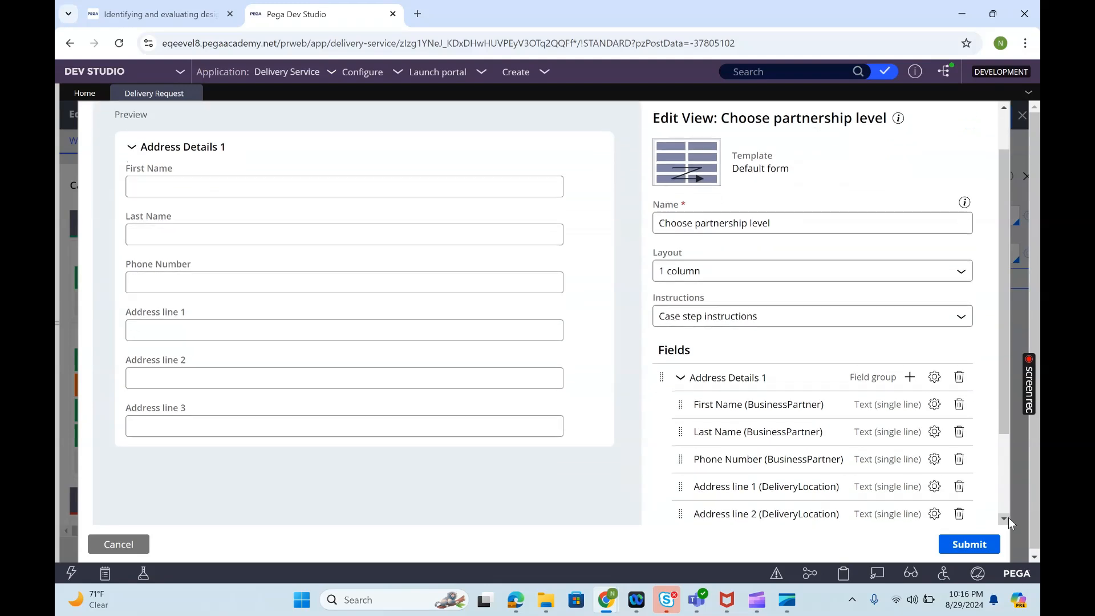
scroll(1008, 518, "down", 1)
left_click(682, 352)
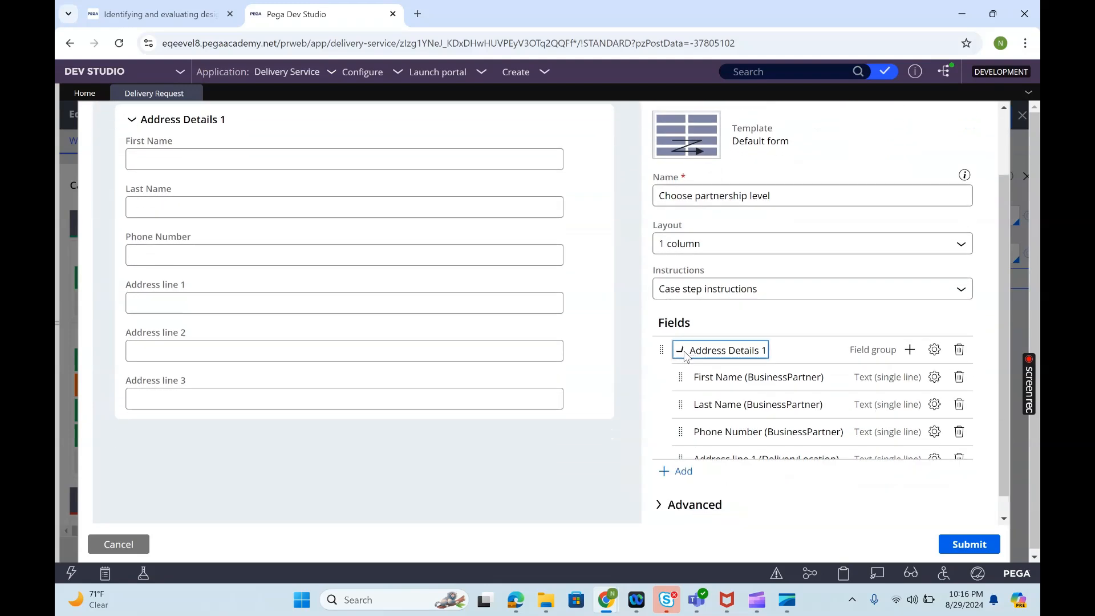
left_click(684, 437)
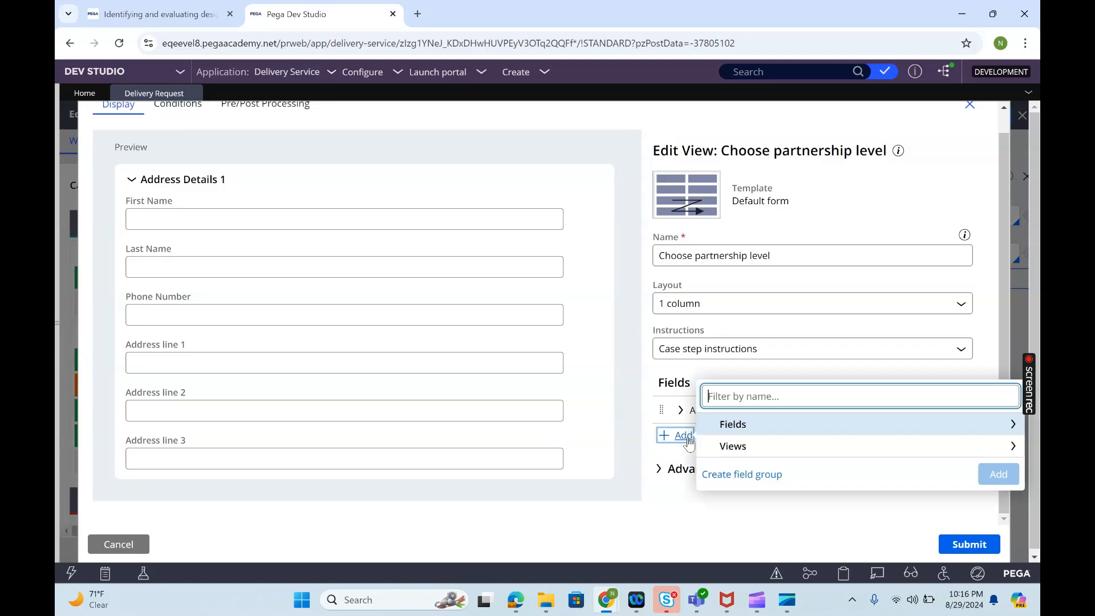
left_click(761, 480)
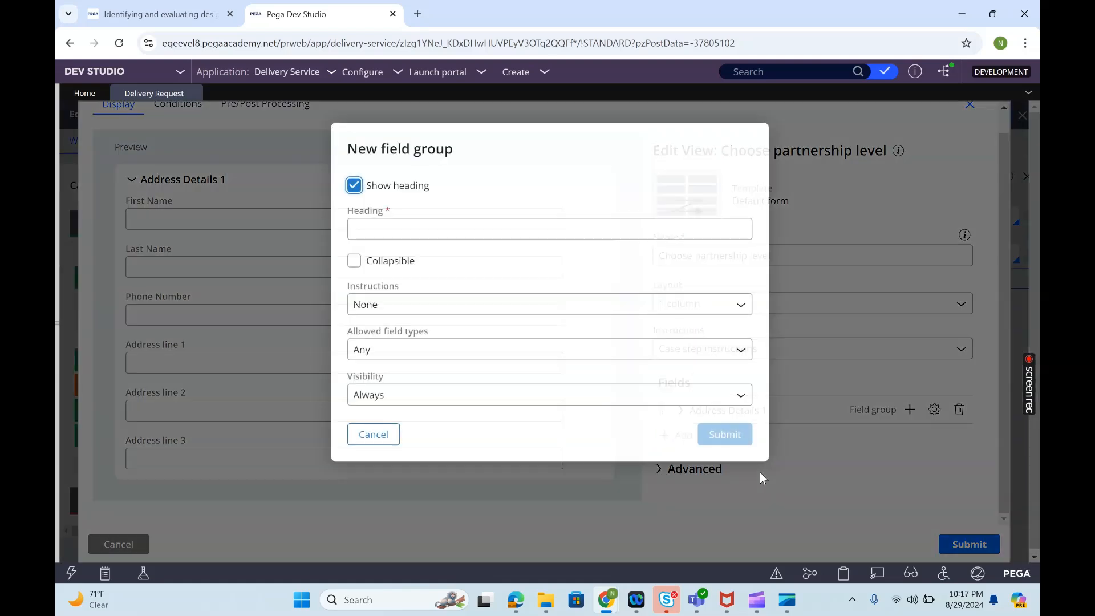
left_click(453, 225)
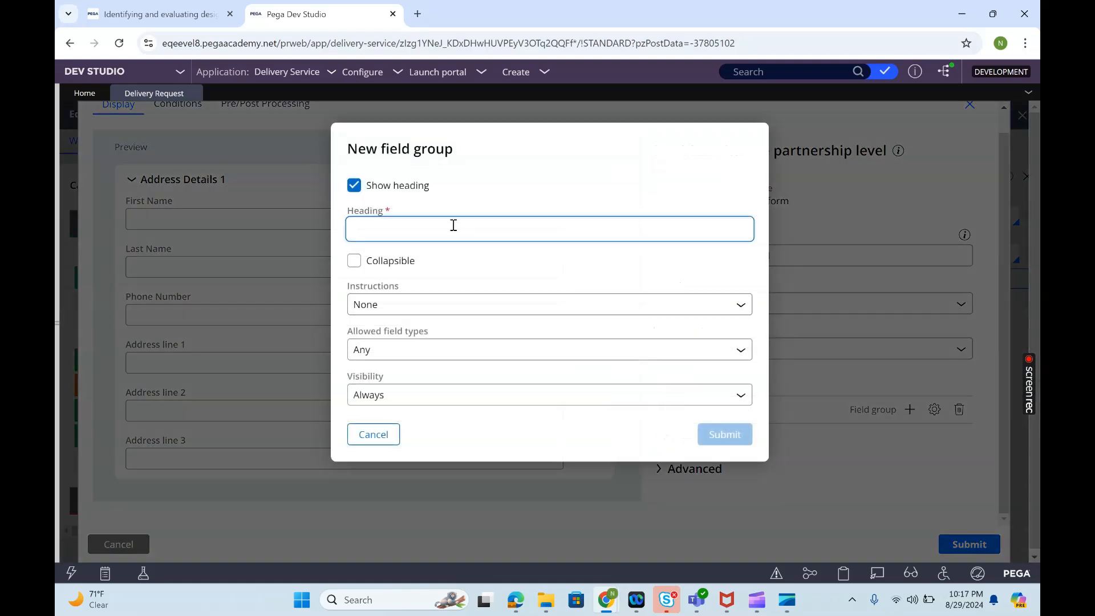
type("Address Details 2")
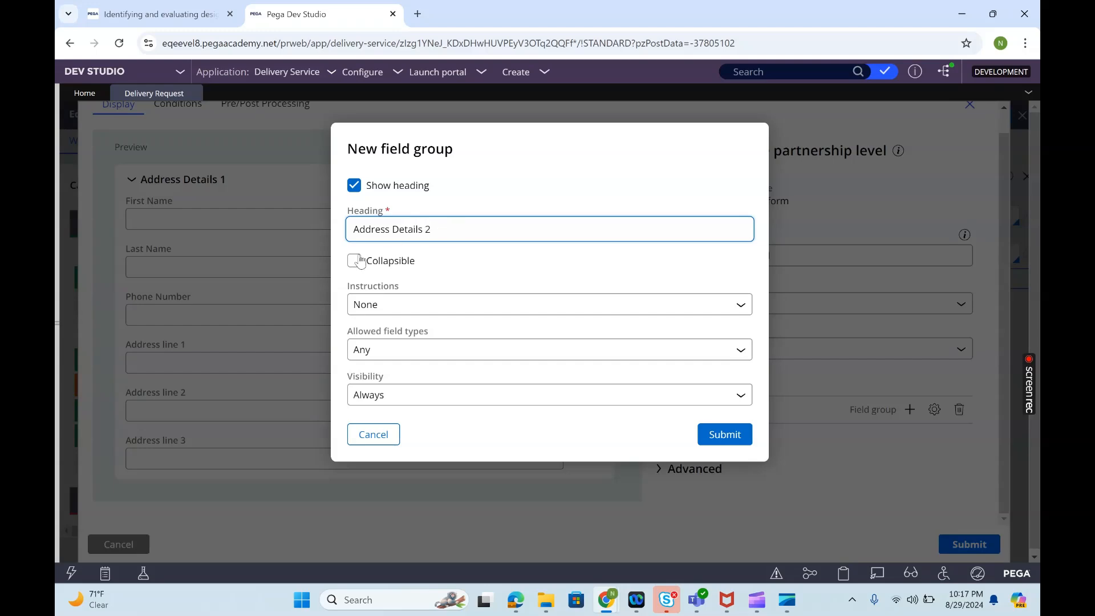
left_click(354, 261)
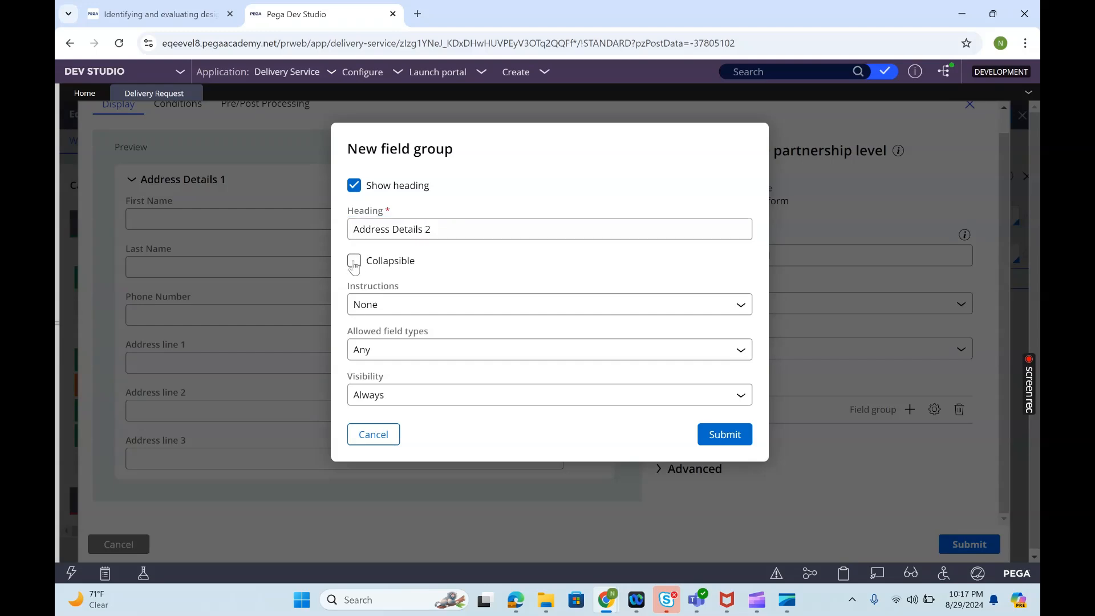
left_click(725, 434)
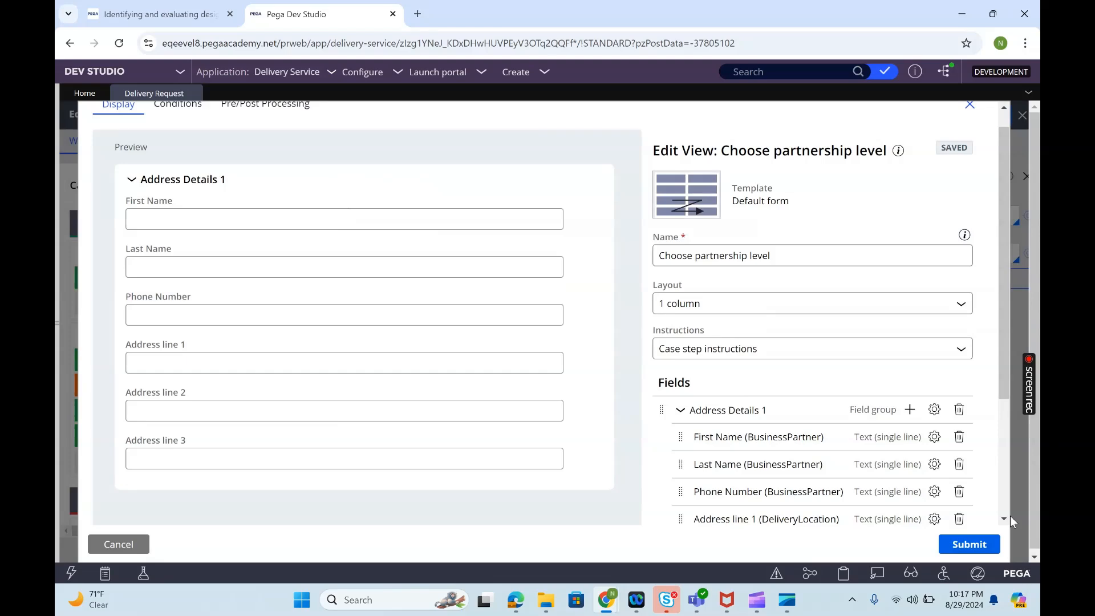
Select the BusinessPartner First Name and Last Name fields for the Address Details 2 group
left_click(1004, 519)
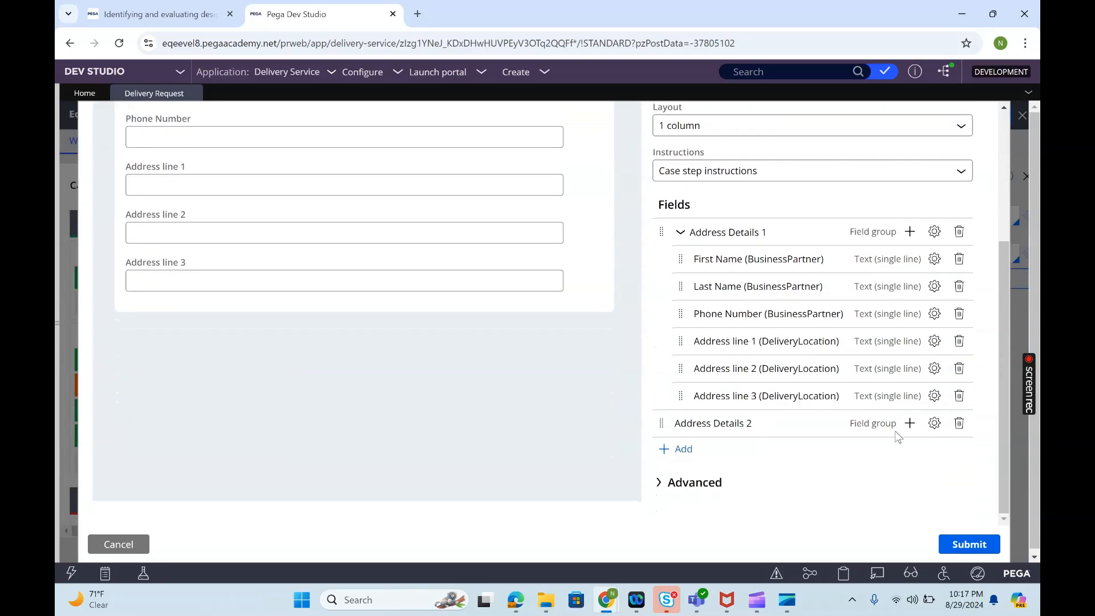
left_click(909, 422)
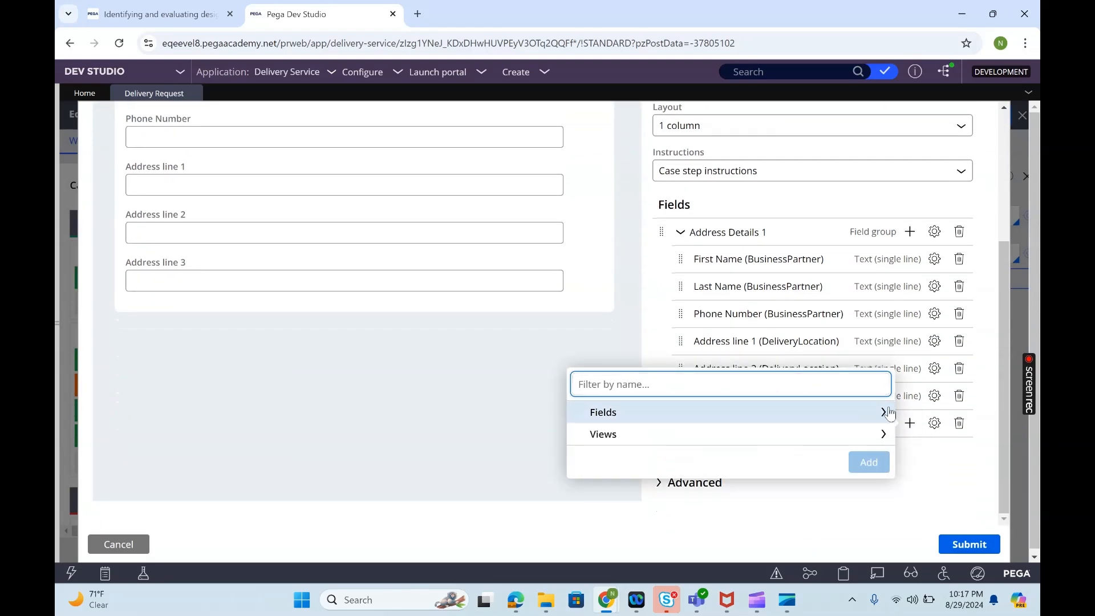
left_click(889, 413)
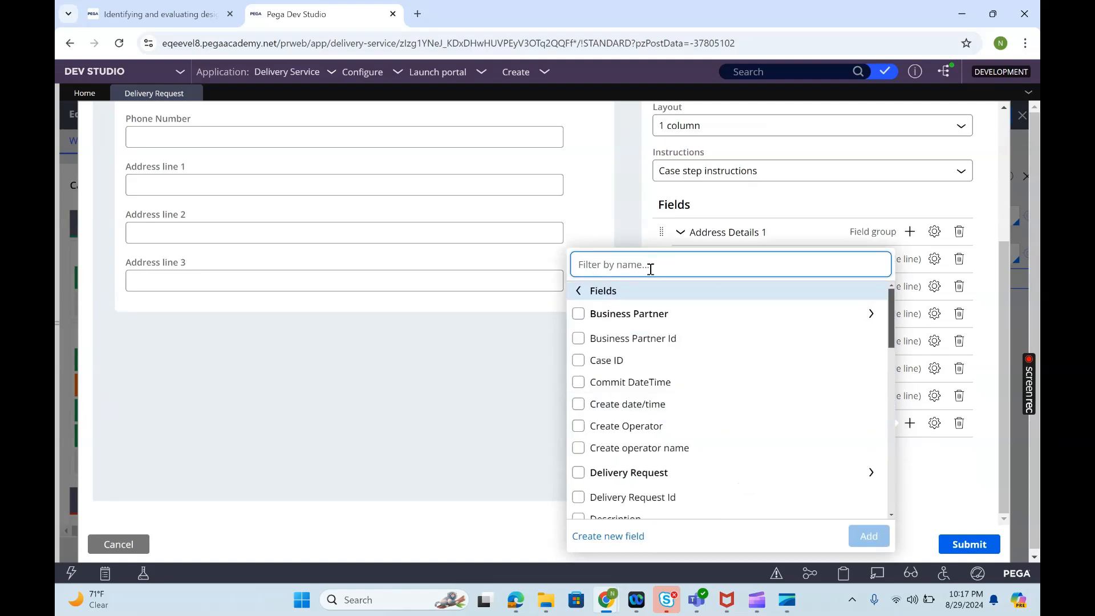
type("name")
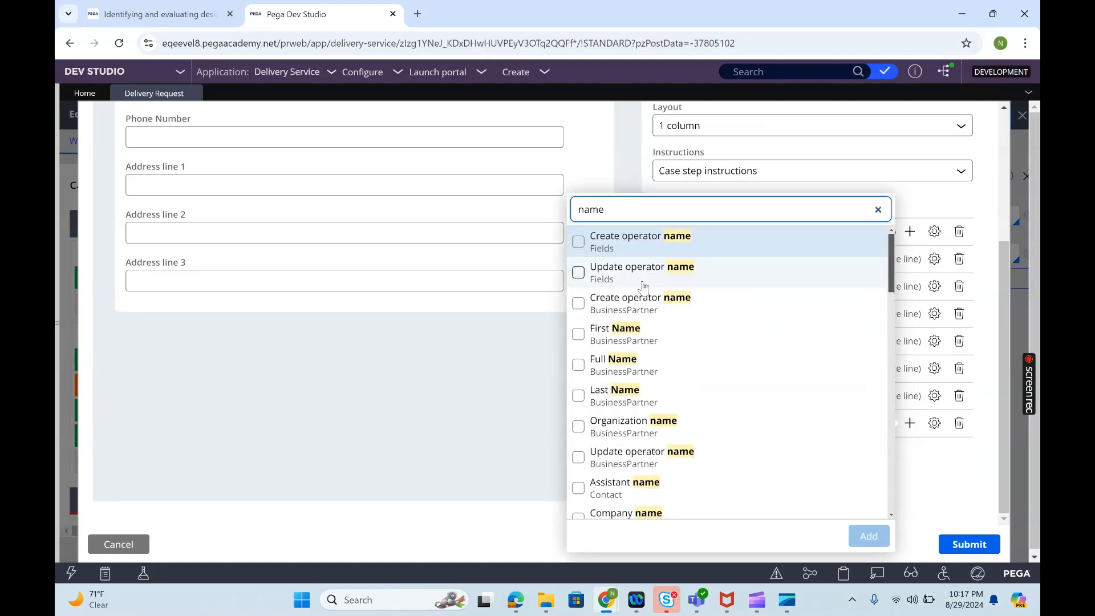
left_click(579, 335)
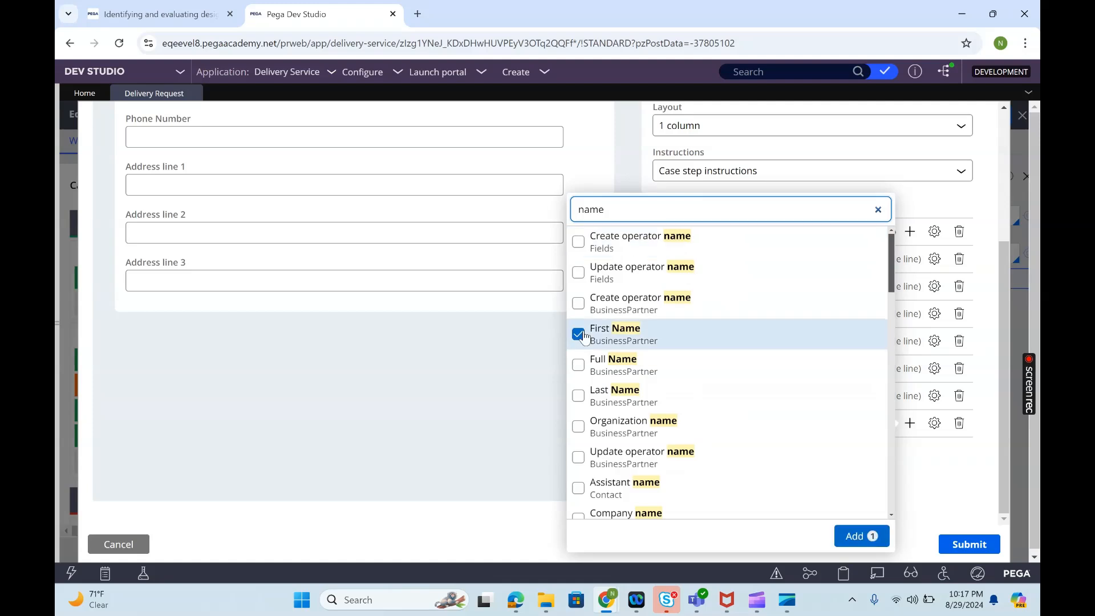
left_click(579, 395)
Filter the fields by "phone" and select the BusinessPartner Phone Number for the Address Details 2 group
key("ctrl+a")
type("n")
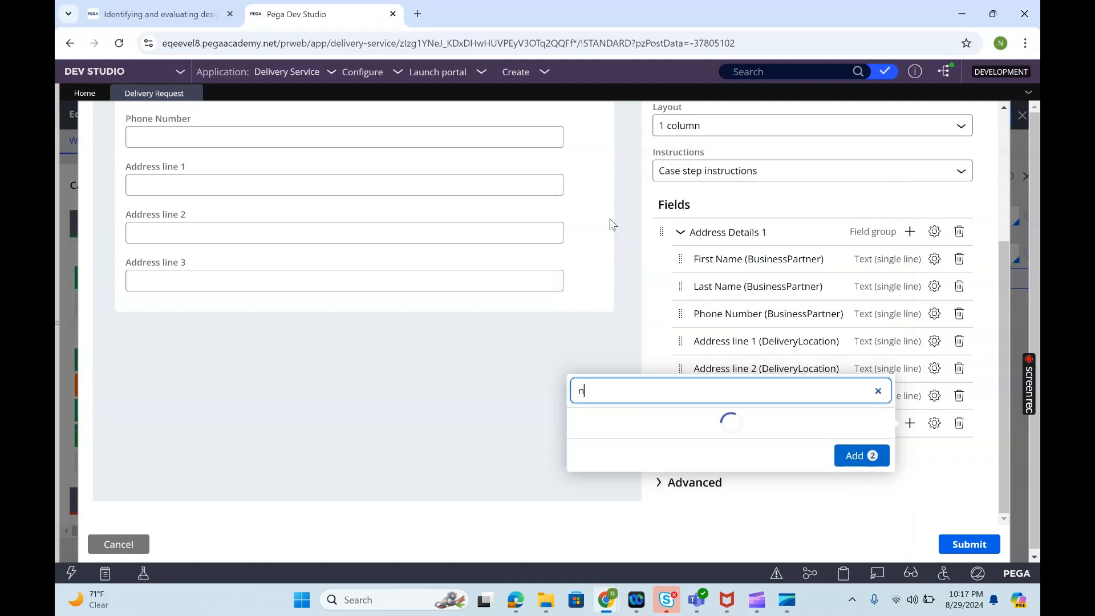
type("phone")
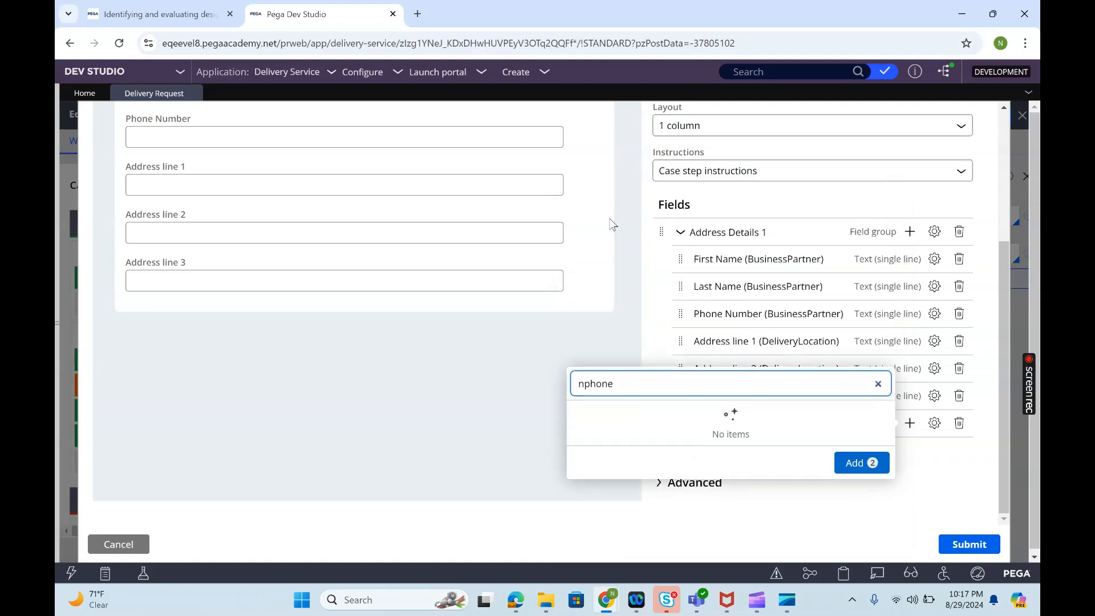
left_click(587, 385)
key("BackSpace")
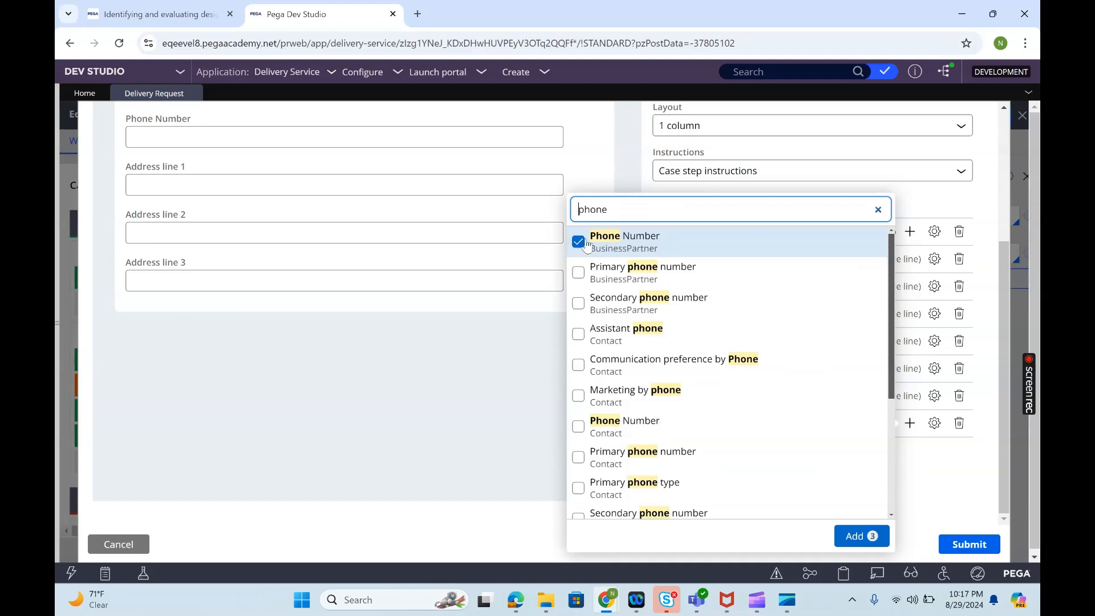
Filter the fields by "addres", select DeliveryLocation Address line 1, 2 and 3, and add all chosen fields to Address Details 2
double_click(616, 210)
type("addres")
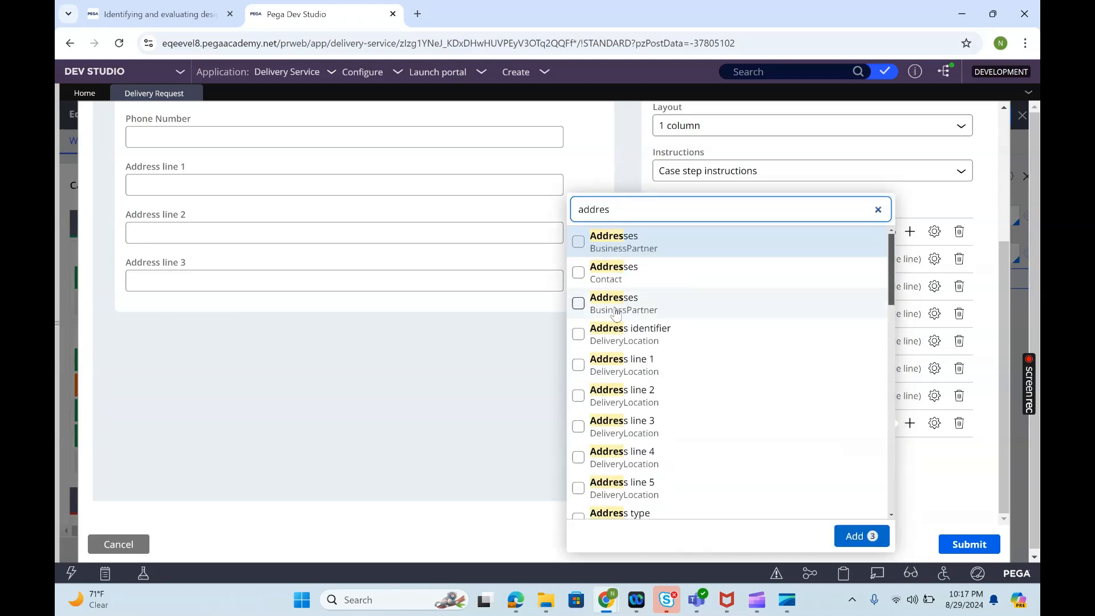
left_click(580, 365)
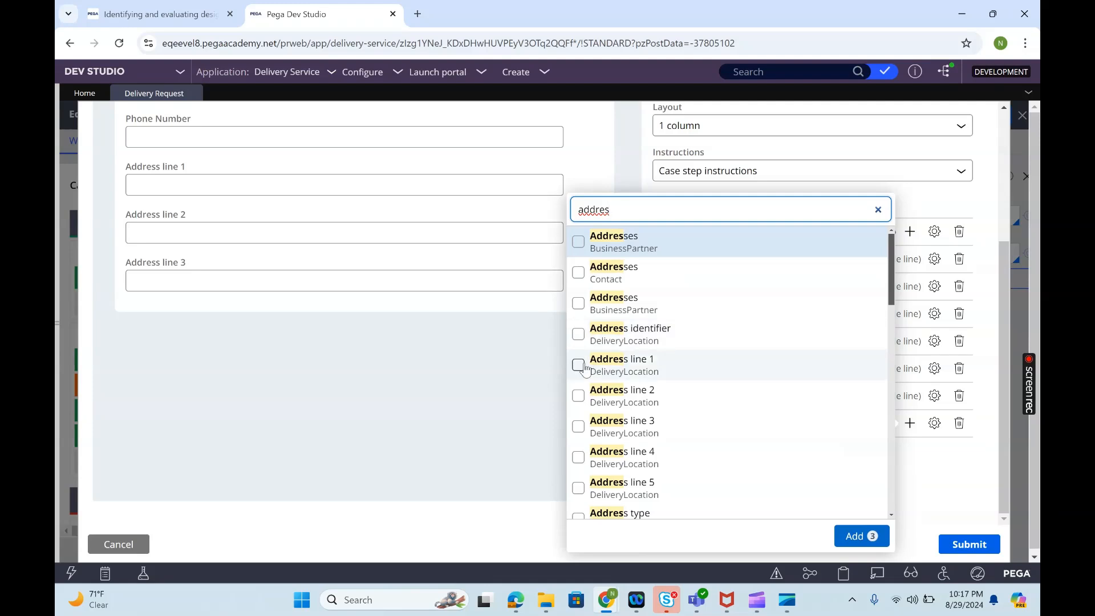
left_click(579, 396)
left_click(579, 427)
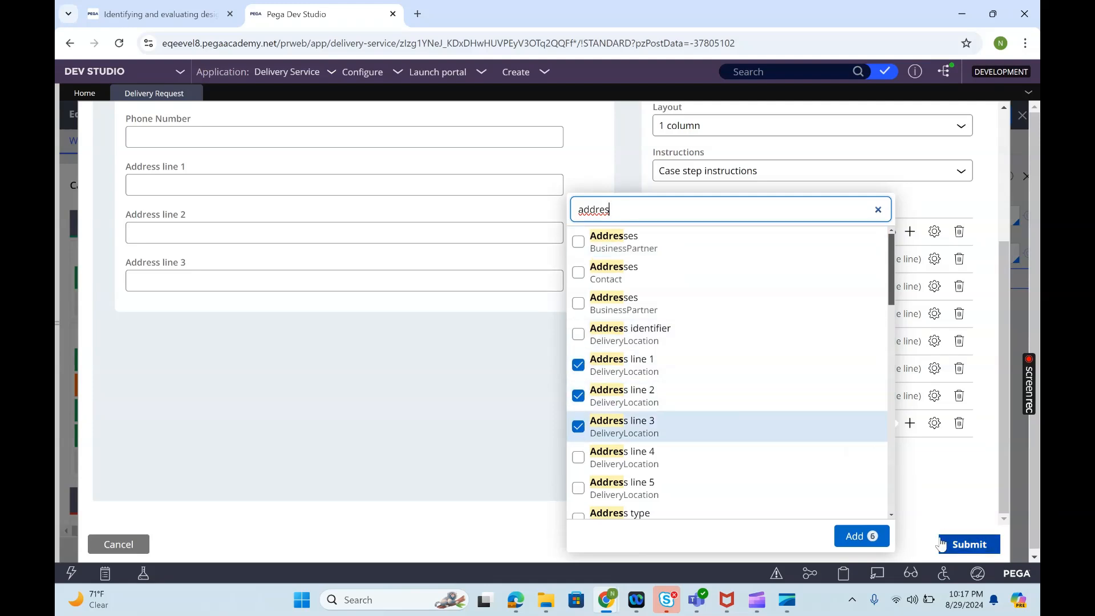
left_click(859, 536)
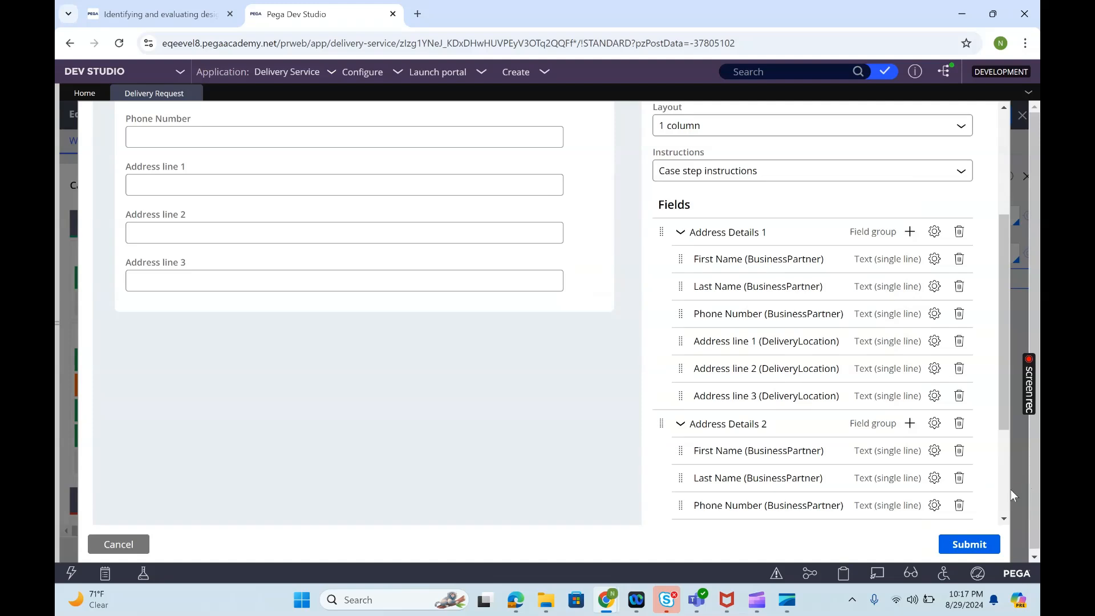
Submit the Choose partnership level view configuration and save the Delivery Request case type
scroll(804, 454, "down", 3)
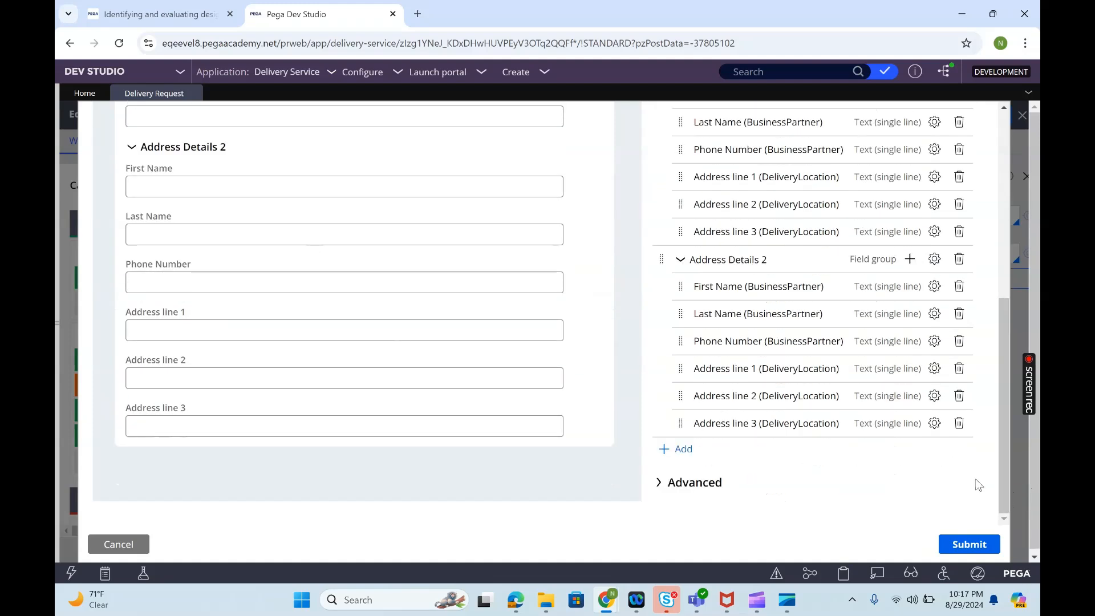
left_click(971, 546)
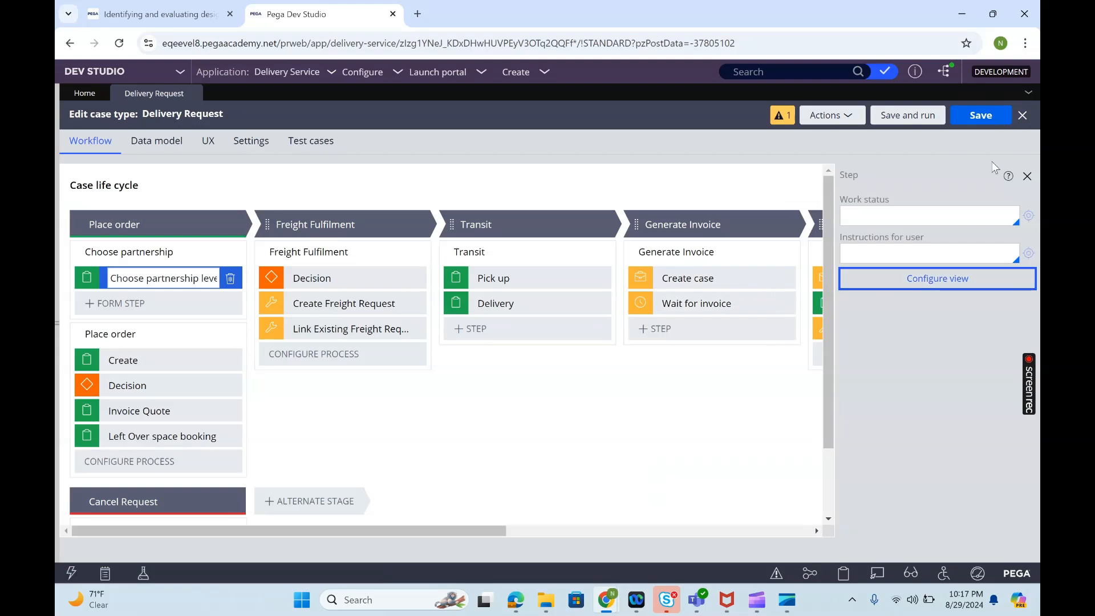
left_click(982, 122)
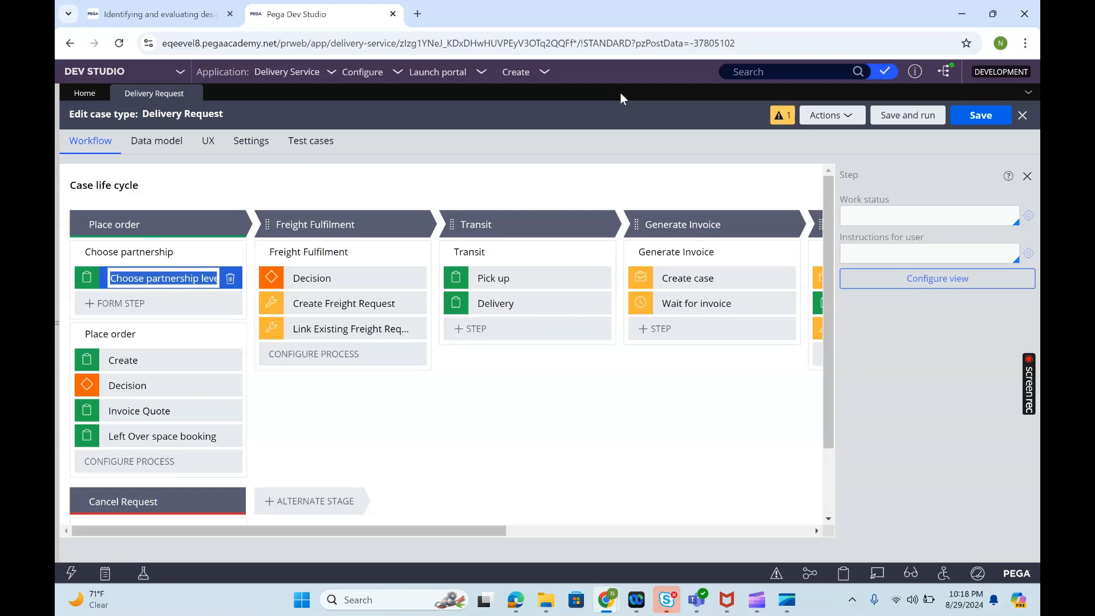
Create a new Delivery Request case, examine the Address Details 1 and 2 groups in its form, and close the case
left_click(535, 77)
mouse_move(551, 88)
left_click(674, 107)
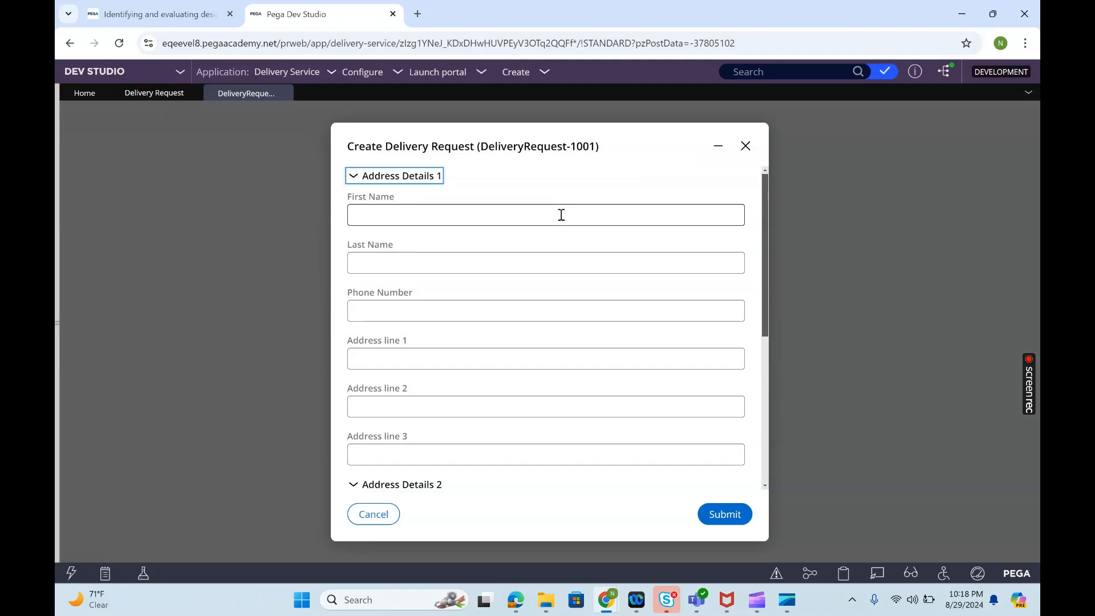
left_click(489, 212)
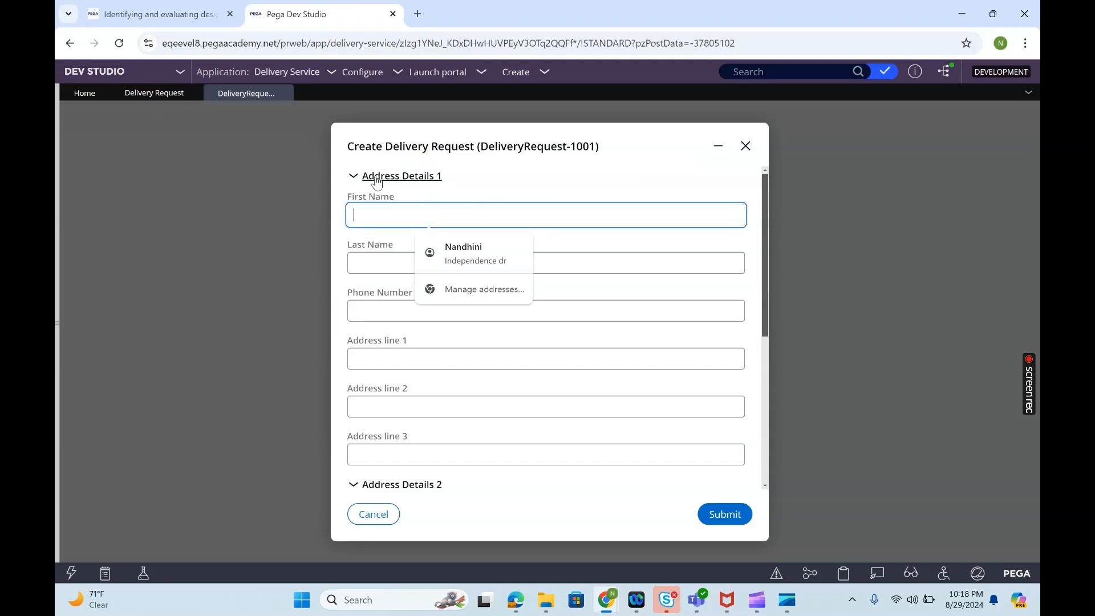
left_click(390, 257)
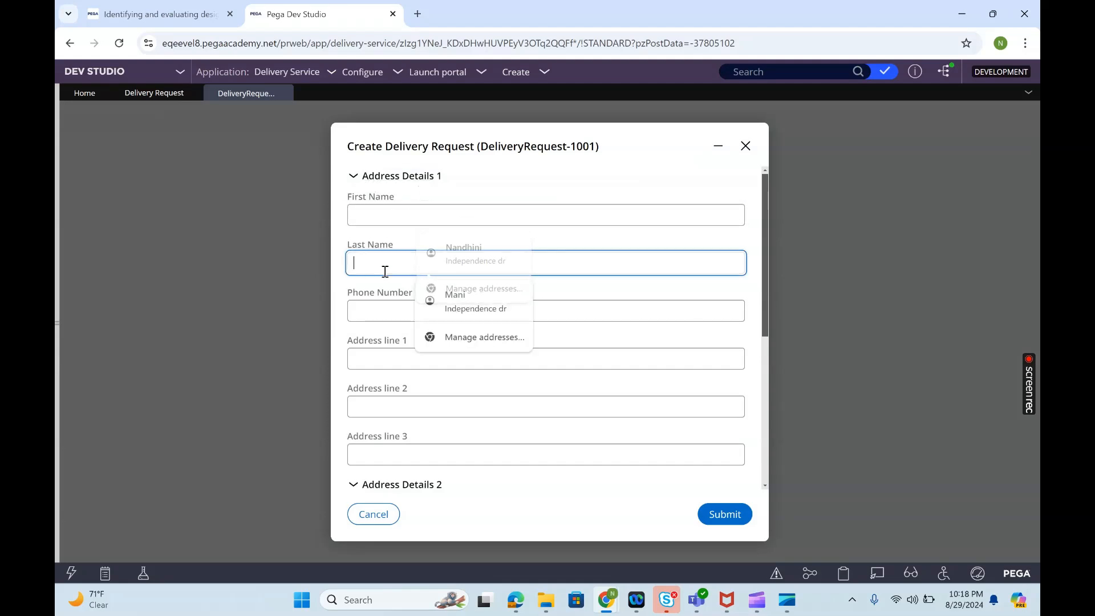
scroll(765, 487, "down", 5)
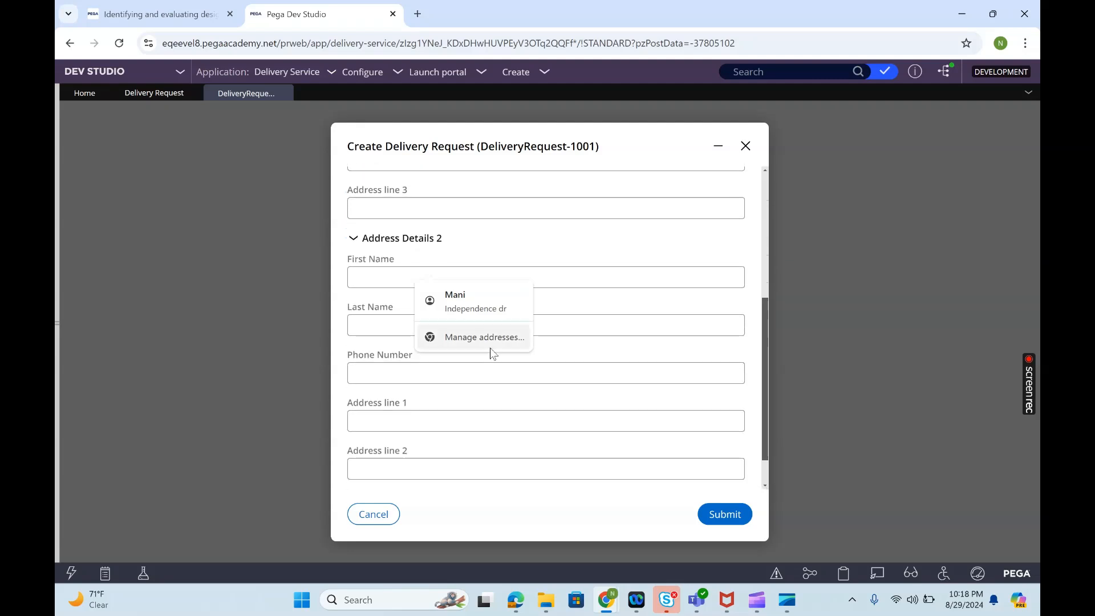
left_click(406, 240)
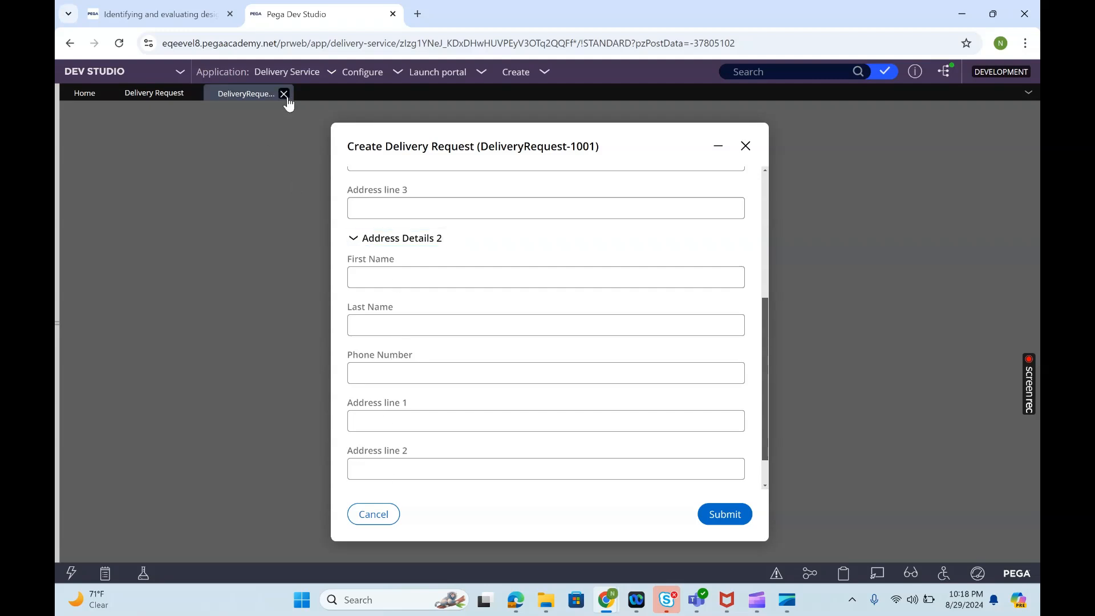
left_click(285, 94)
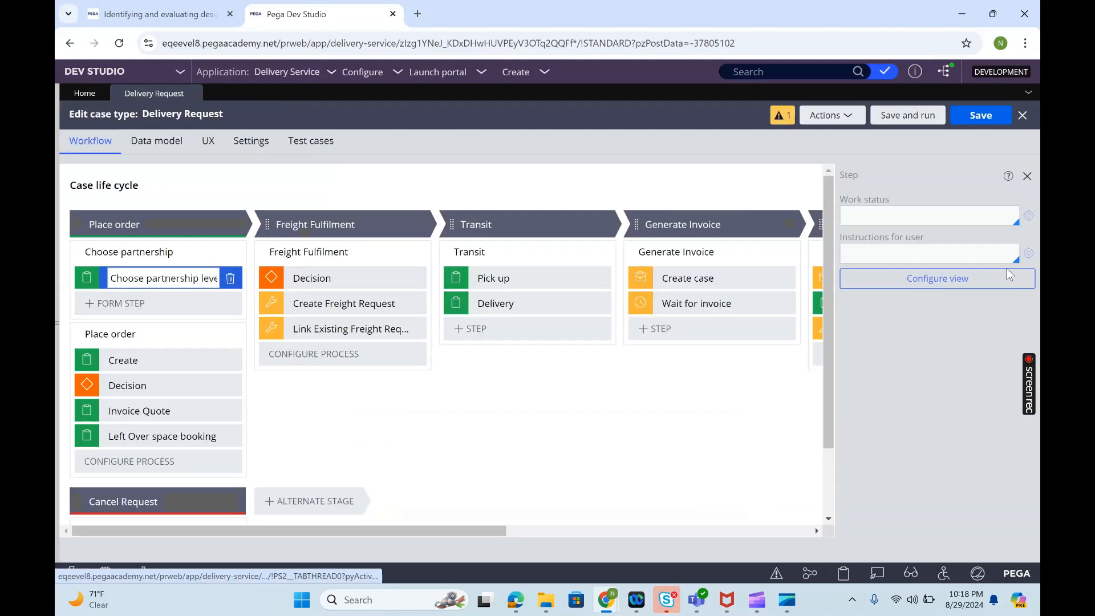
Reopen the Choose partnership level view configuration and remove all six fields from the Address Details 1 group
left_click(988, 285)
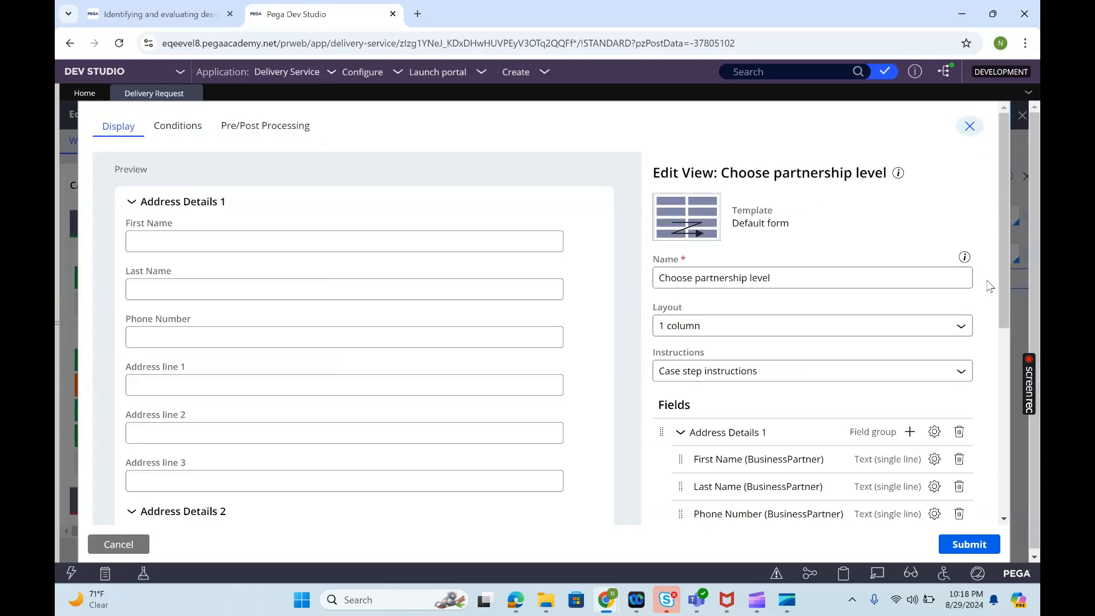
scroll(1003, 520, "down", 3)
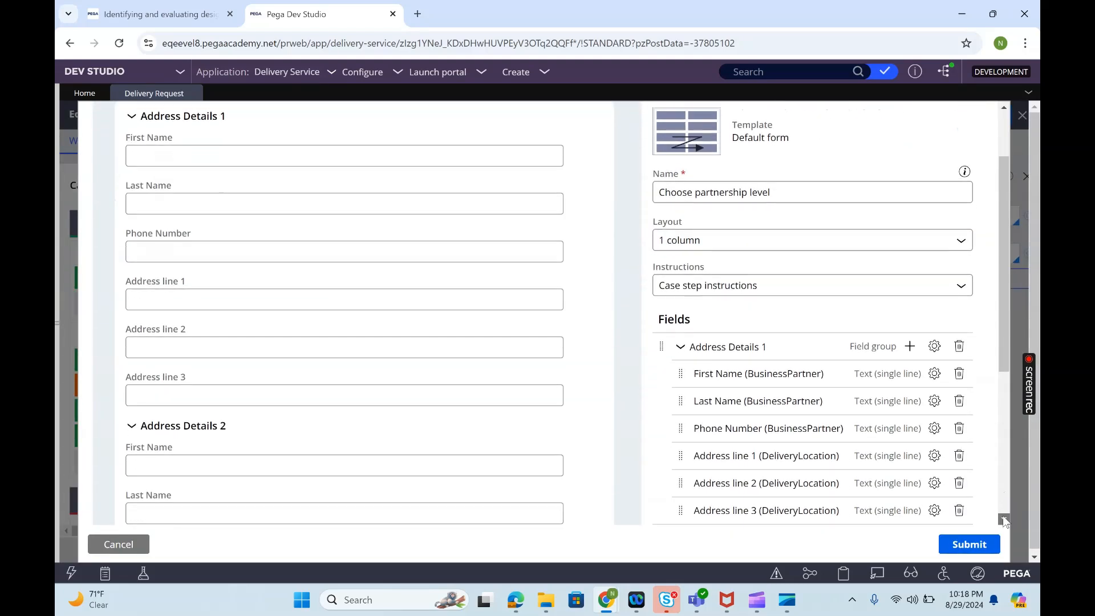
left_click(958, 296)
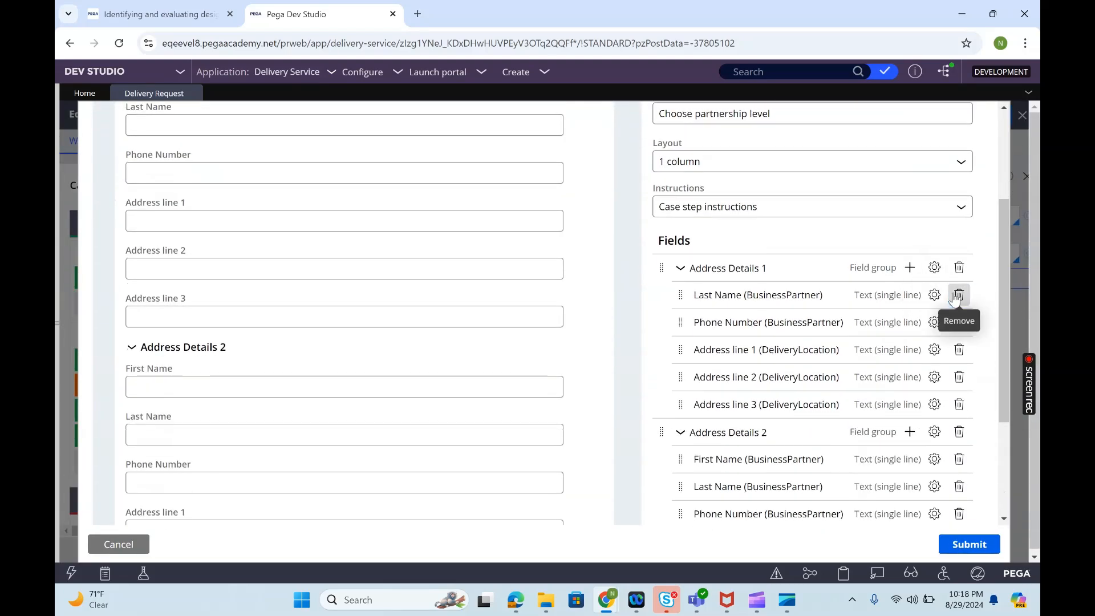
left_click(958, 295)
left_click(958, 295)
left_click(958, 295)
left_click(958, 296)
left_click(958, 295)
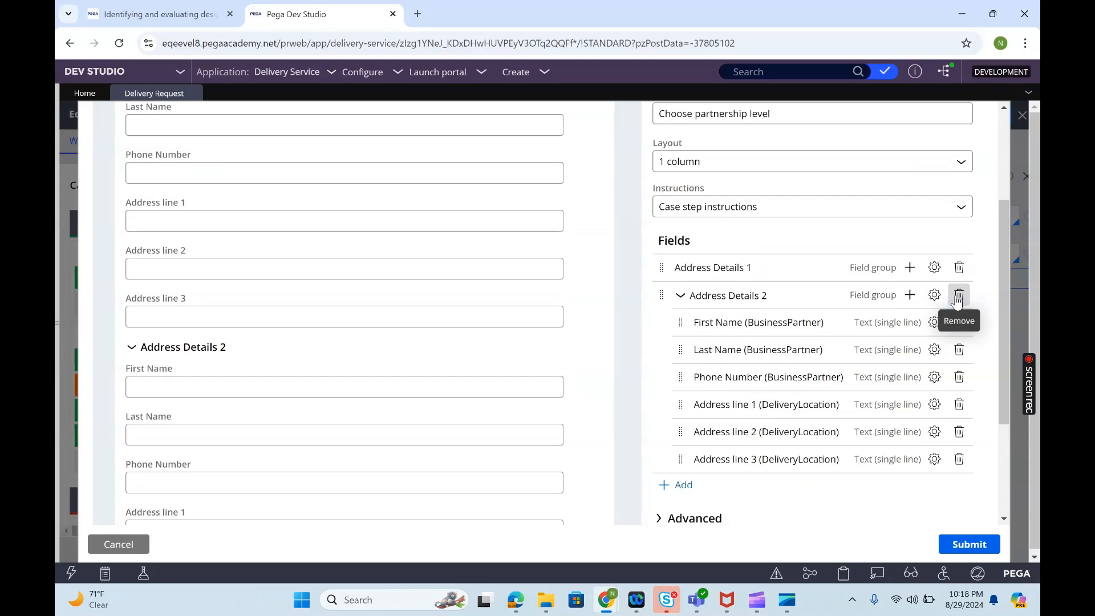
Remove all name, phone and address line fields from the Address Details 2 group, keeping the group itself
left_click(956, 323)
left_click(956, 322)
left_click(958, 313)
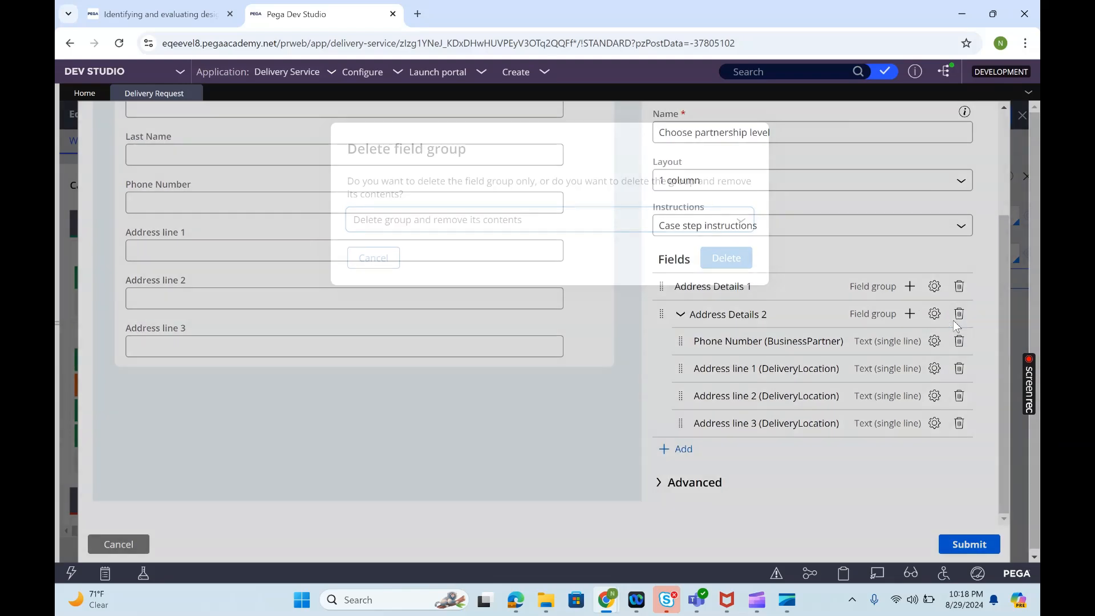
left_click(372, 259)
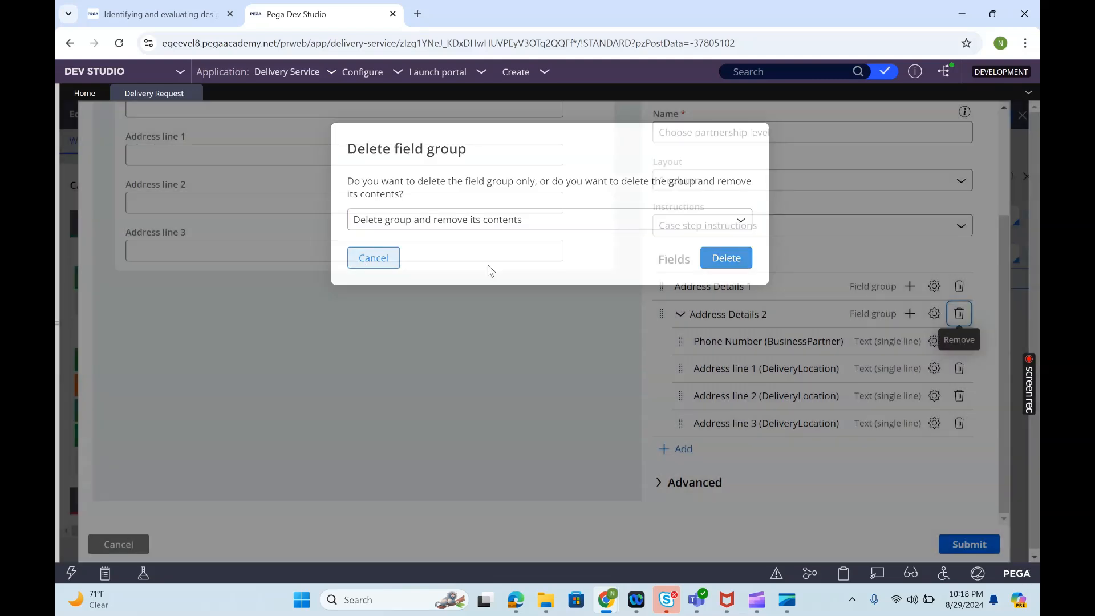
left_click(958, 341)
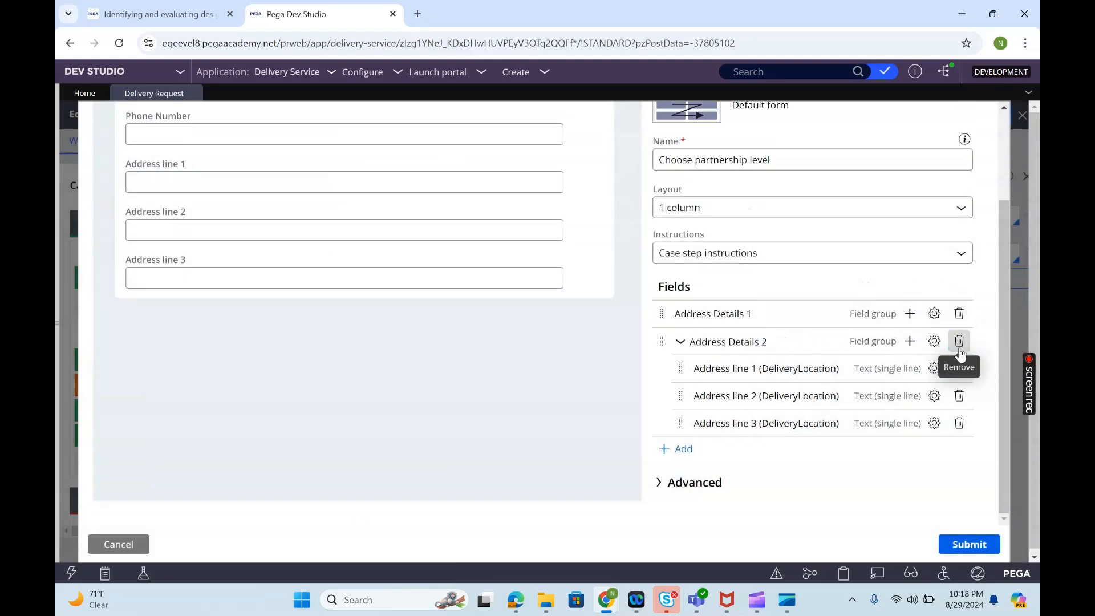
left_click(958, 368)
left_click(958, 397)
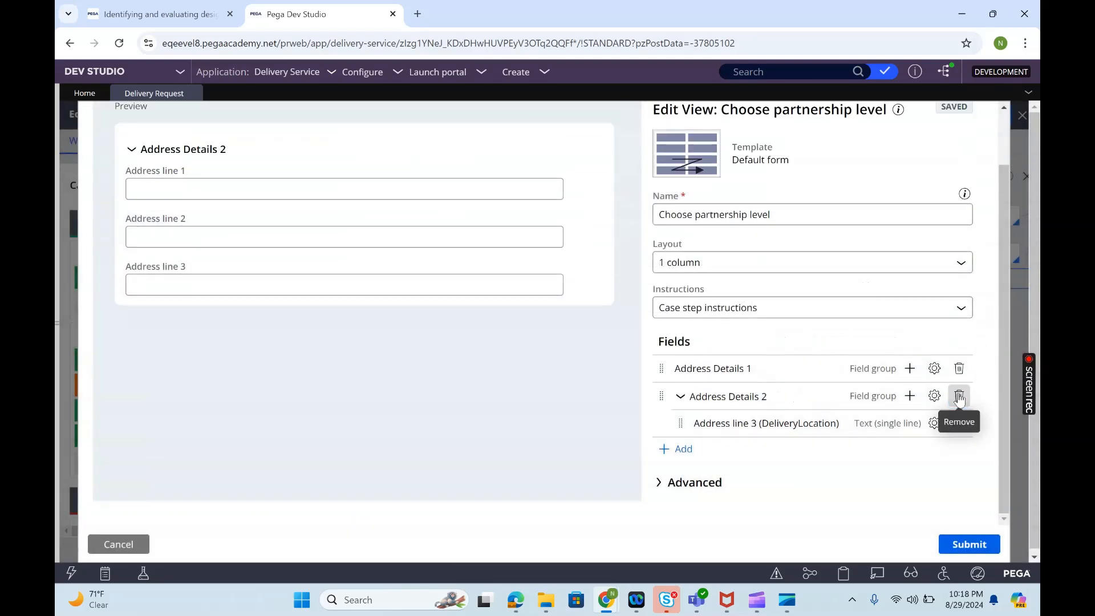
left_click(958, 423)
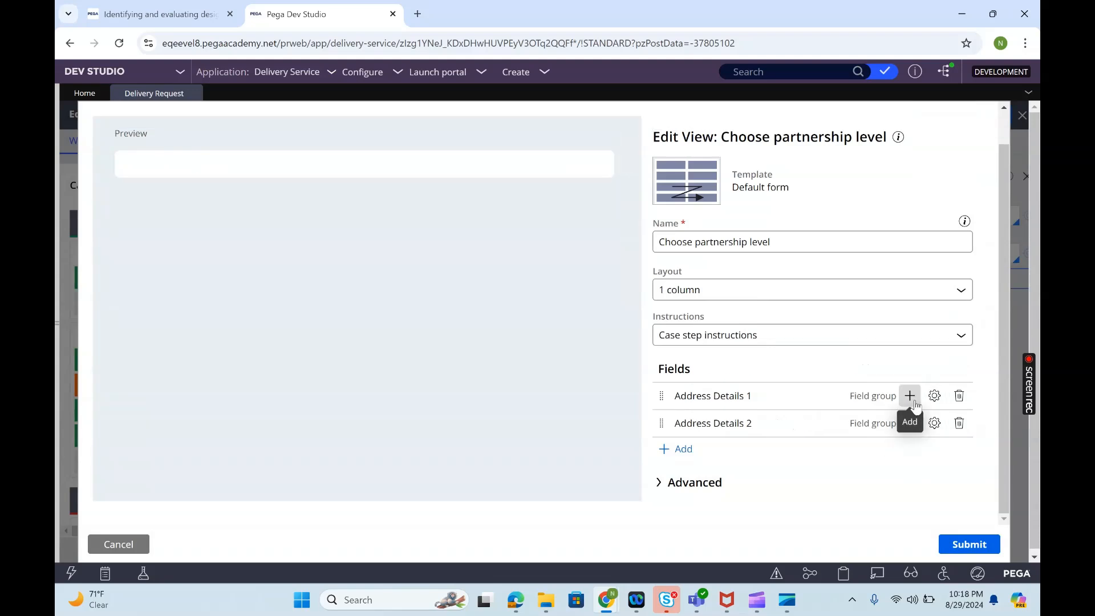
Create a new Default form view named "Address Details" inside the Address Details 1 field group
left_click(909, 395)
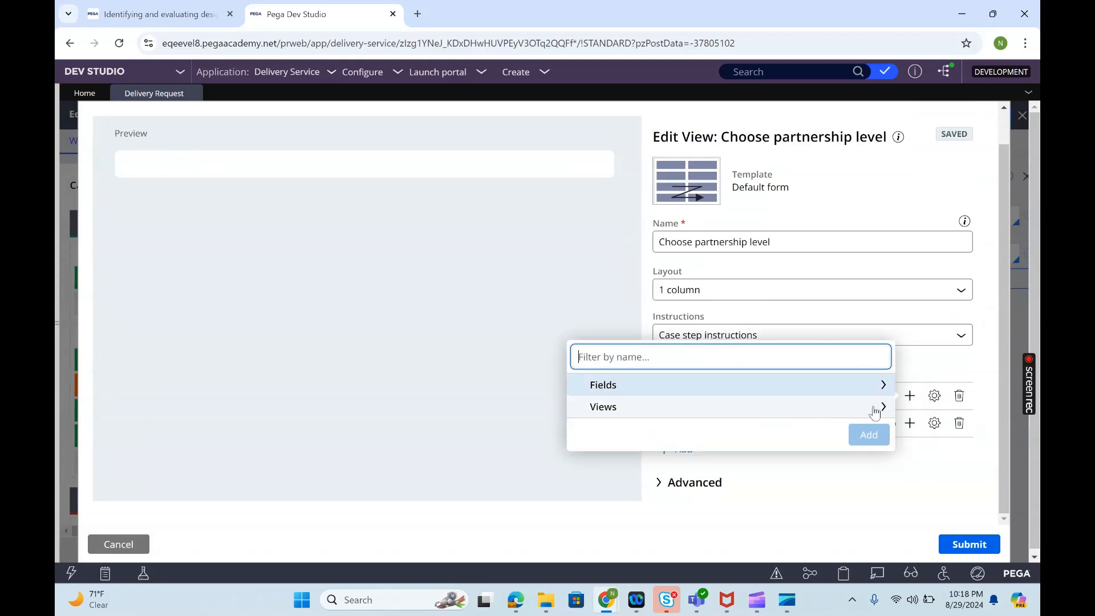
left_click(874, 408)
left_click(632, 533)
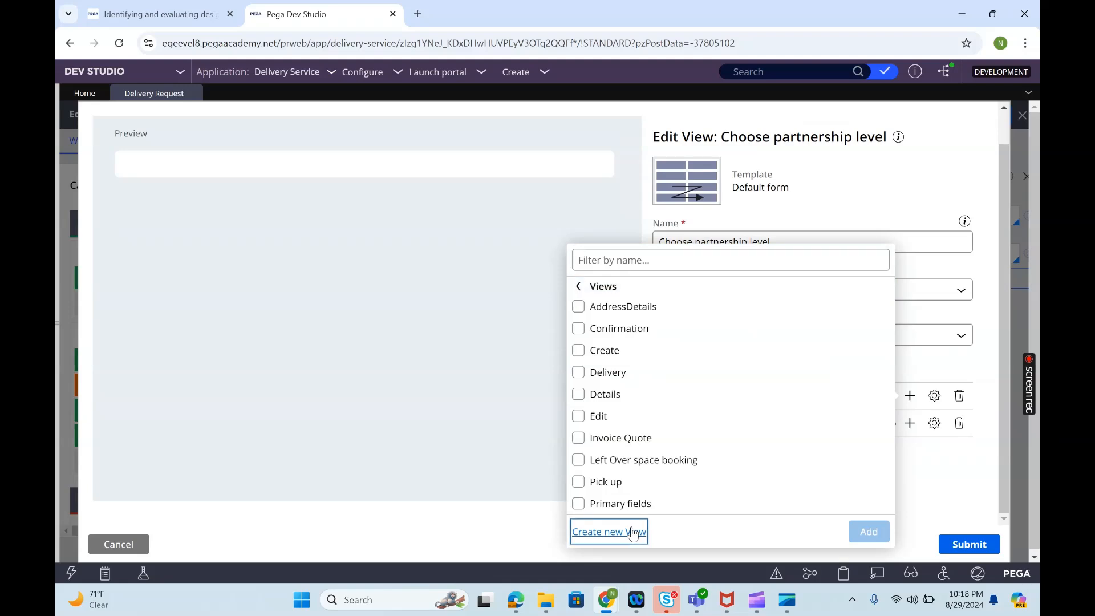
type("Address Details")
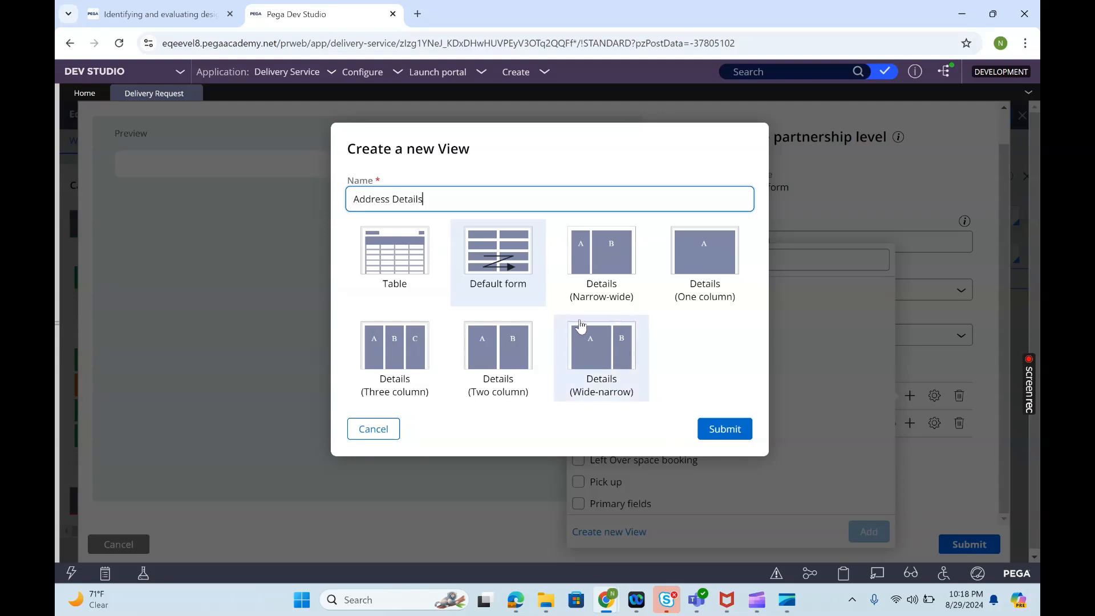
left_click(735, 432)
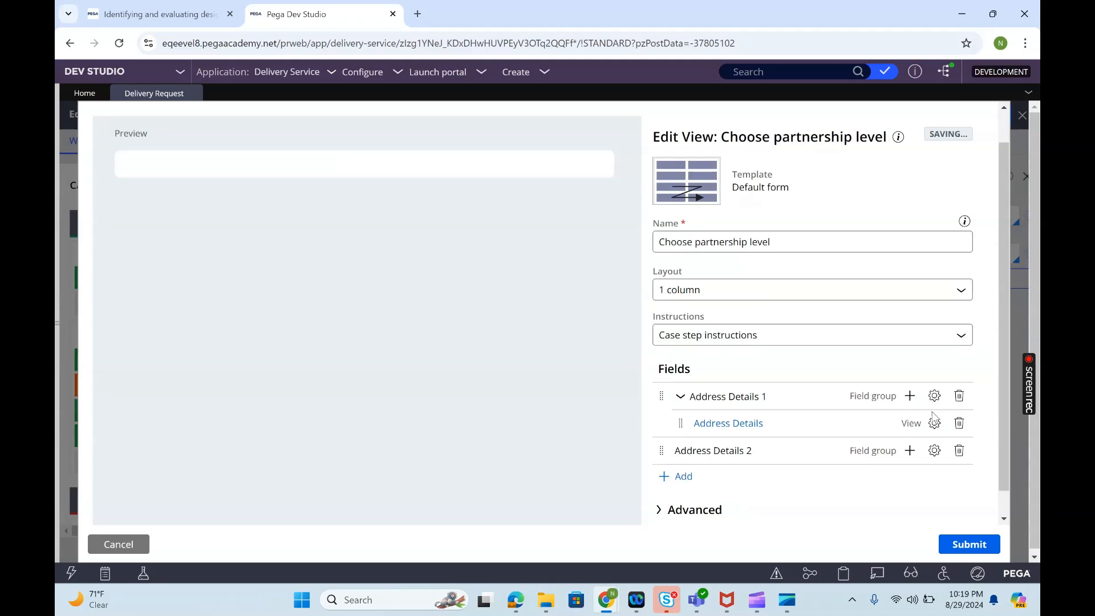
Open the nested Address Details view for editing and set its layout to 2 column
left_click(740, 424)
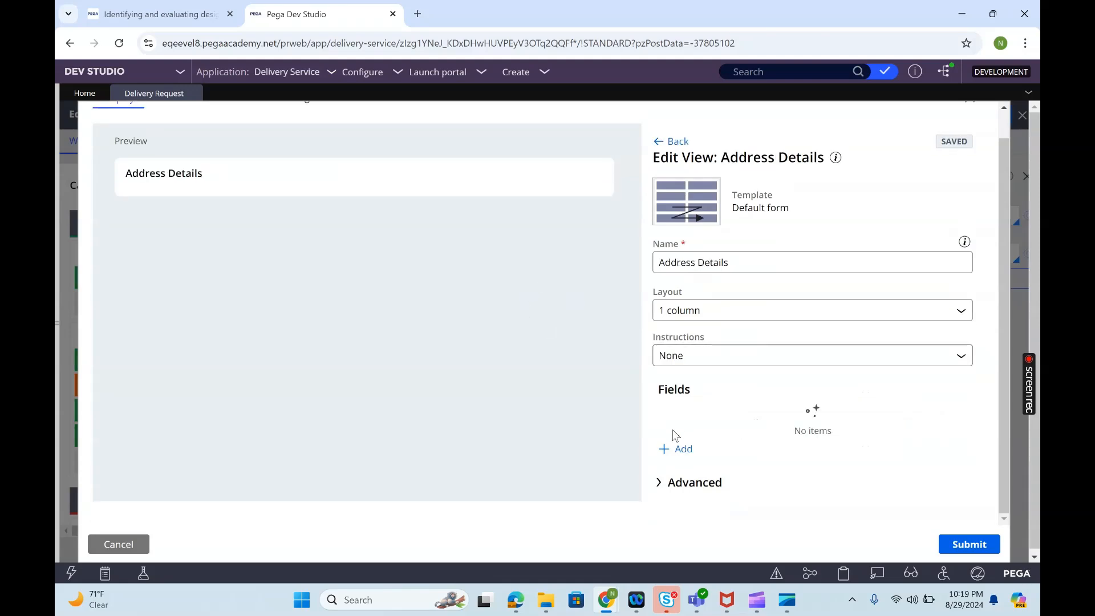
left_click(714, 314)
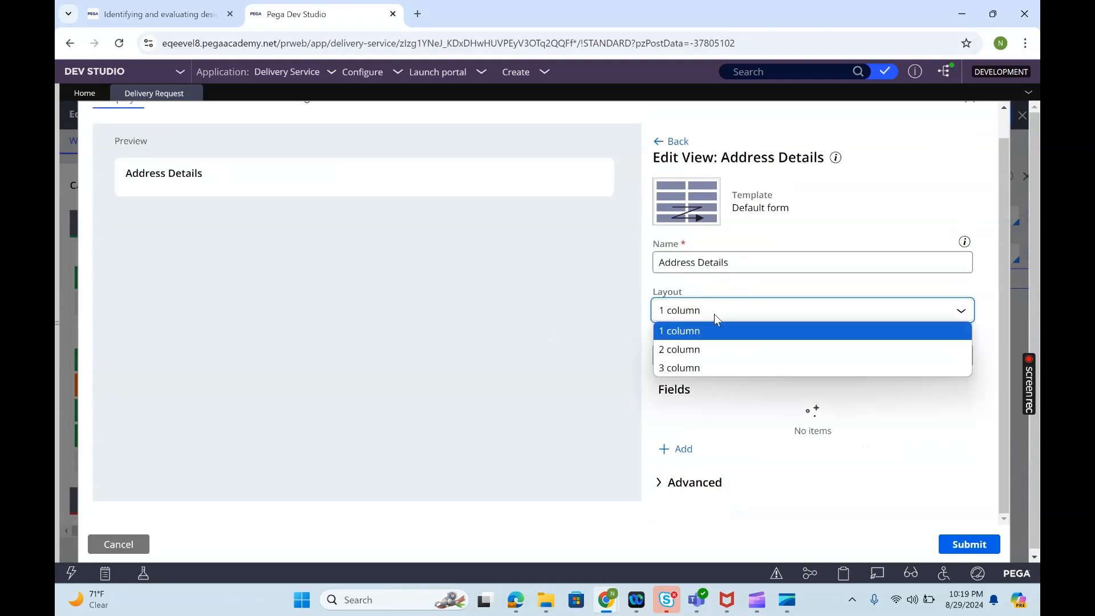
left_click(692, 349)
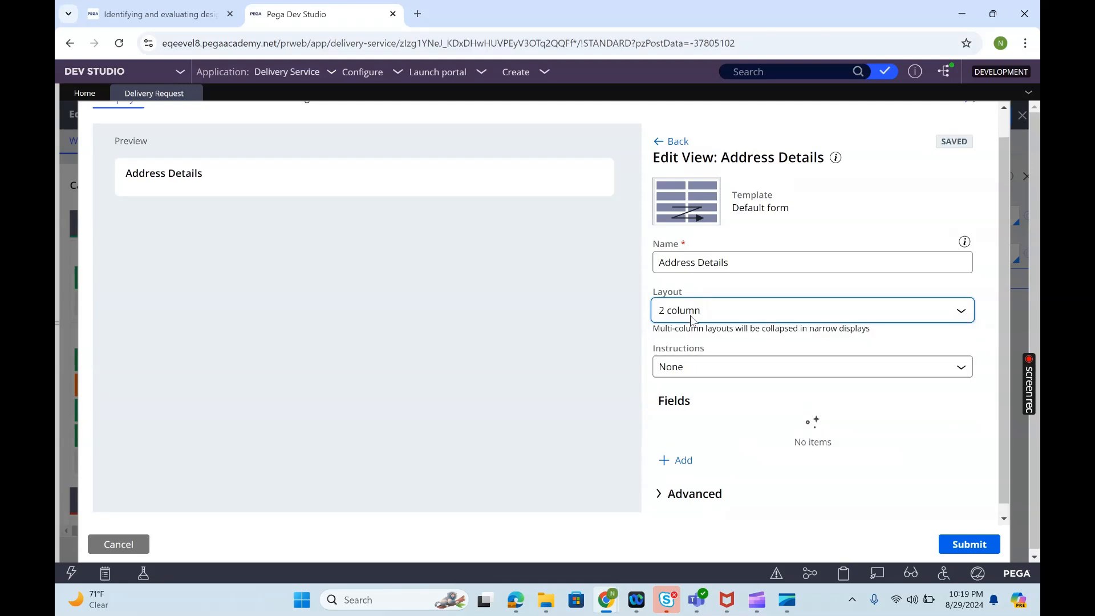
Filter the available fields by "name" and select BusinessPartner First Name and Last Name for the Address Details view
left_click(682, 459)
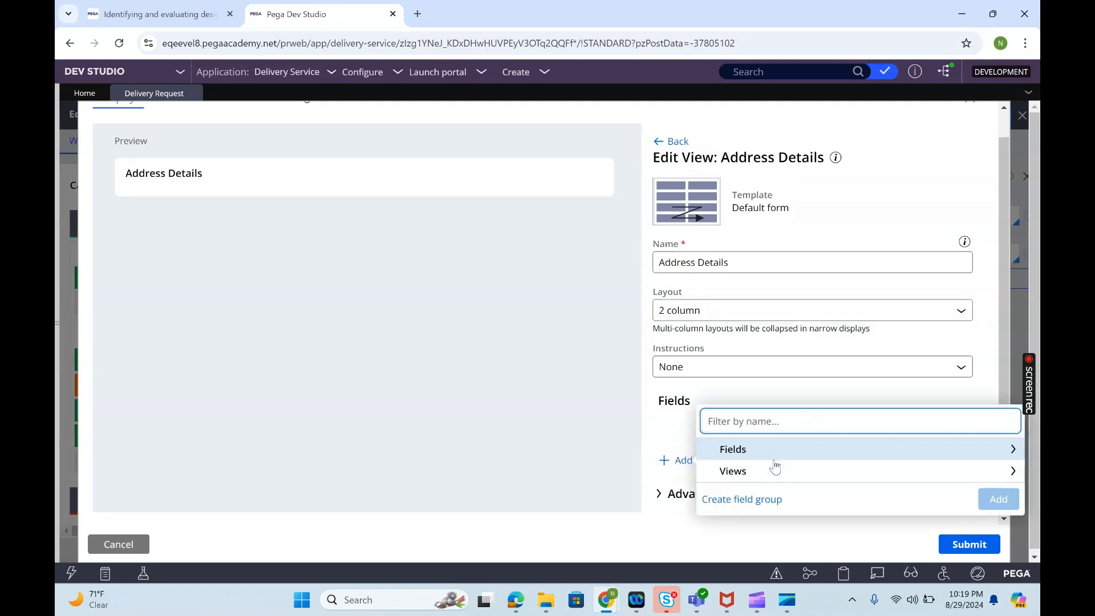
left_click(911, 448)
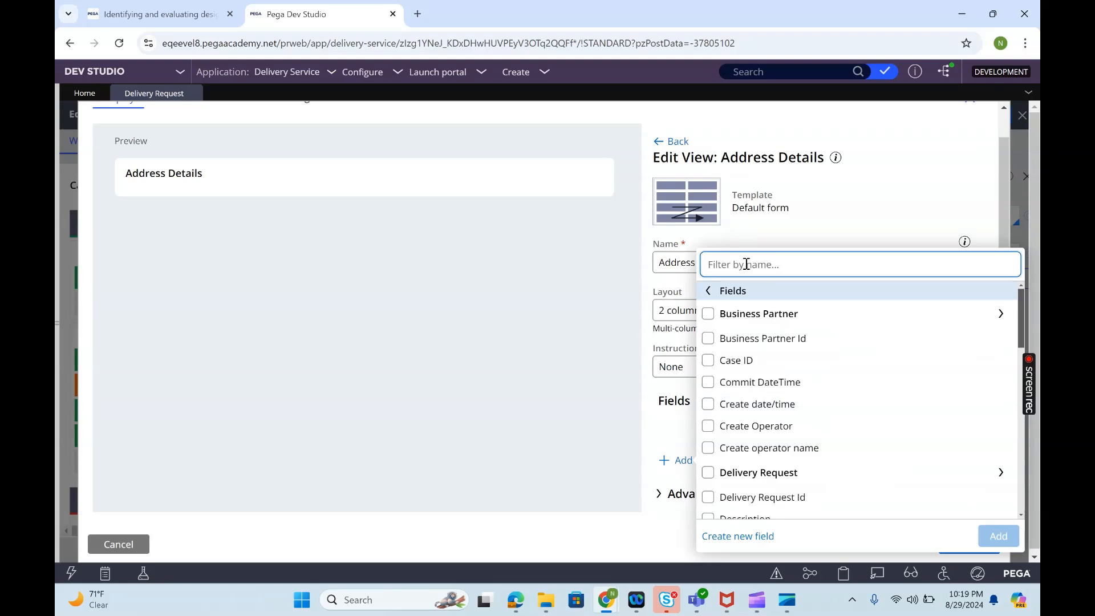
type("name")
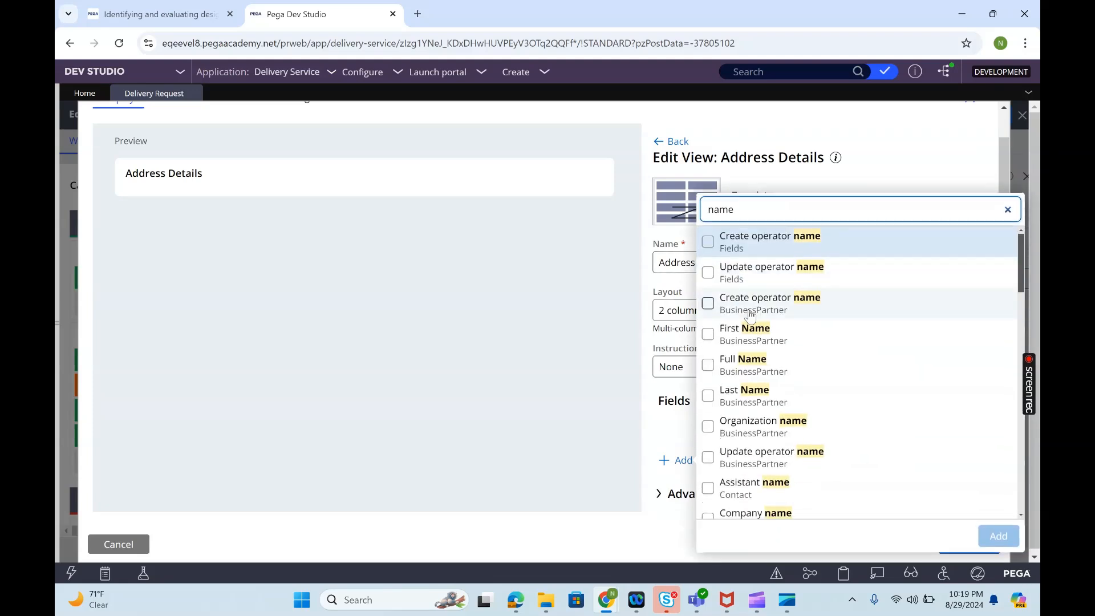
left_click(714, 336)
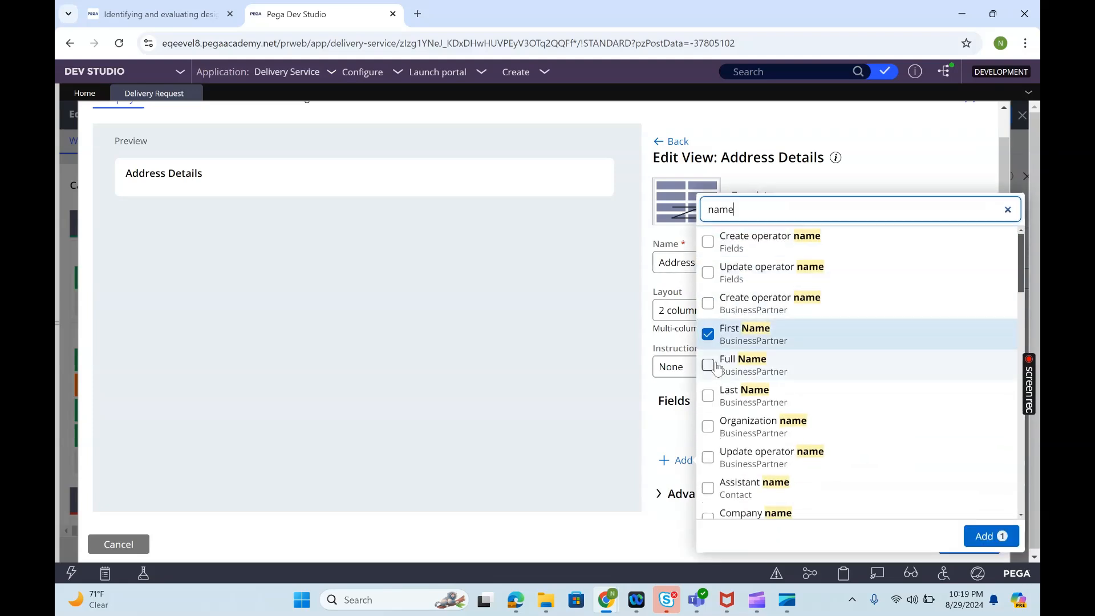
left_click(710, 392)
Filter the available fields by "phon" and select the BusinessPartner Phone Number field for the Address Details view
key("BackSpace")
key("BackSpace")
key("BackSpace")
type("phon")
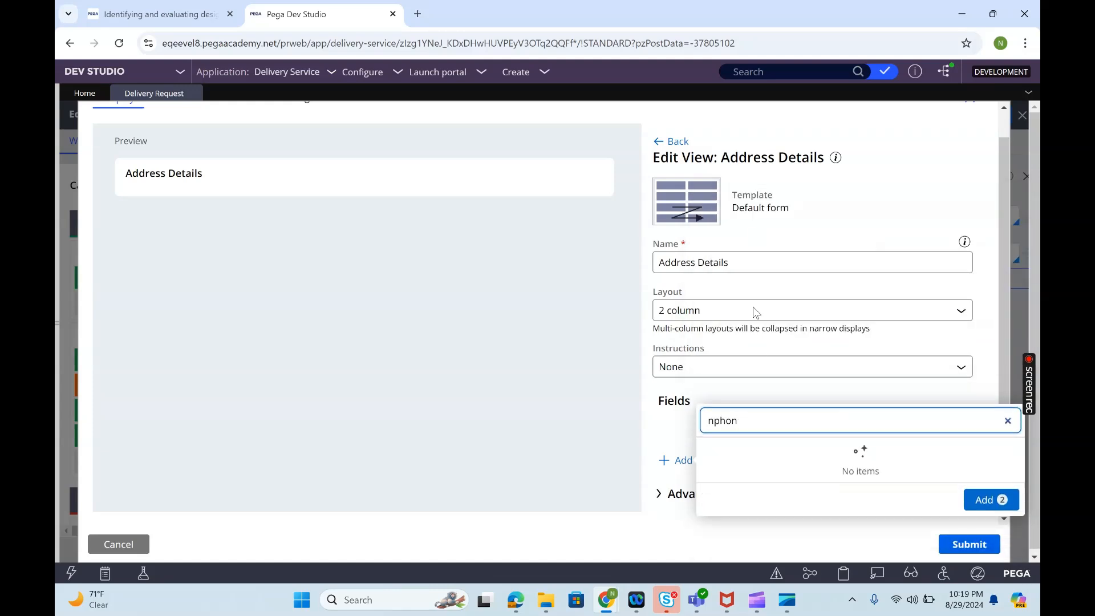
left_click(715, 420)
key("BackSpace")
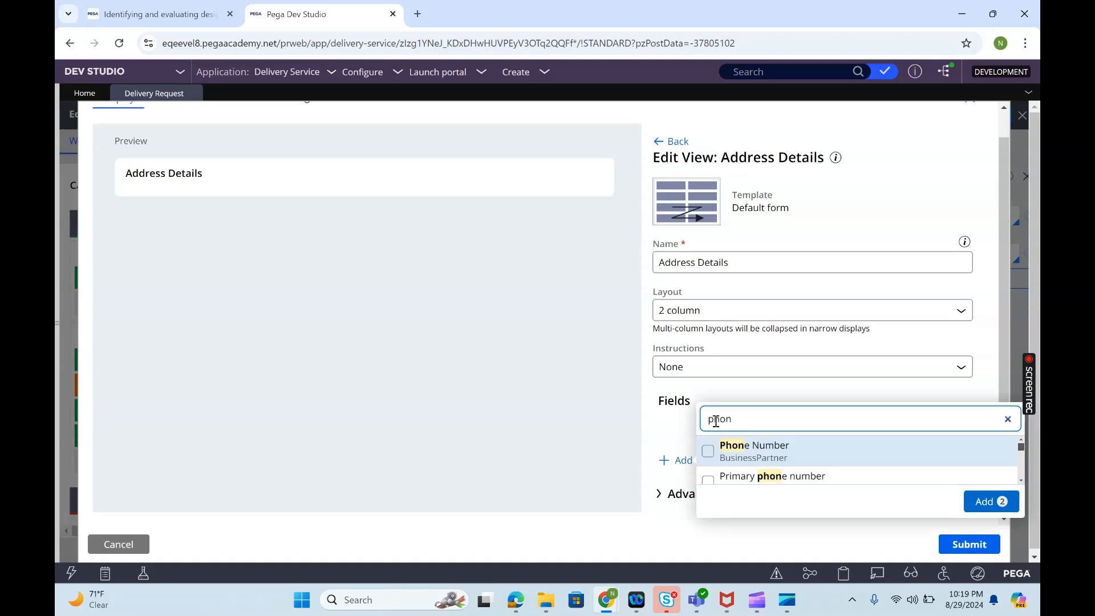
left_click(771, 245)
Filter the fields by "address", select DeliveryLocation Address line 1, 2 and 3, and add all selected fields to the Address Details view
double_click(719, 210)
type("address")
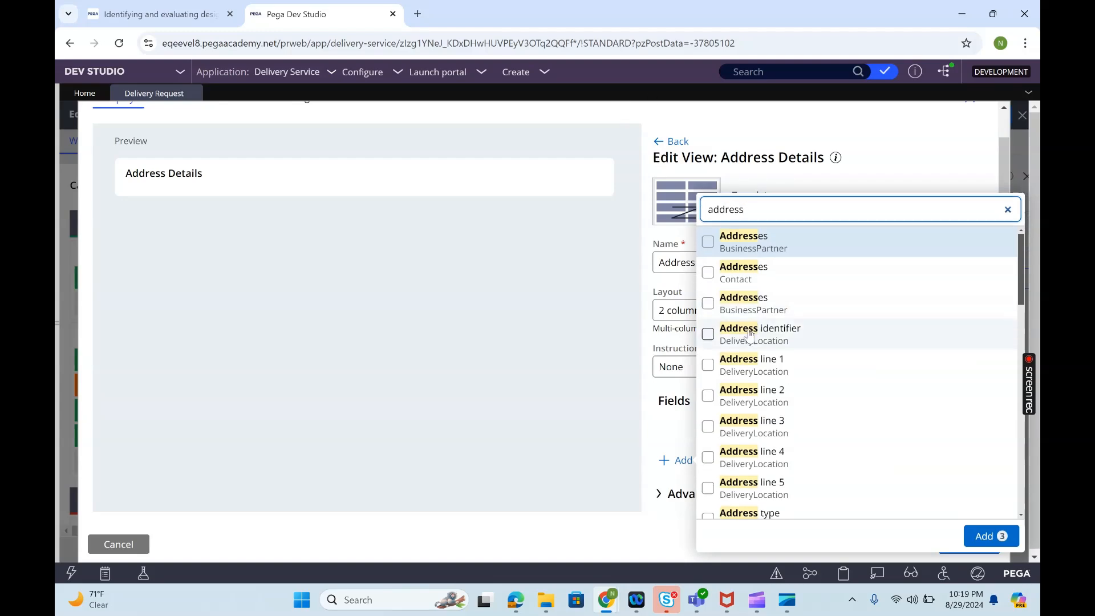
left_click(707, 365)
left_click(709, 396)
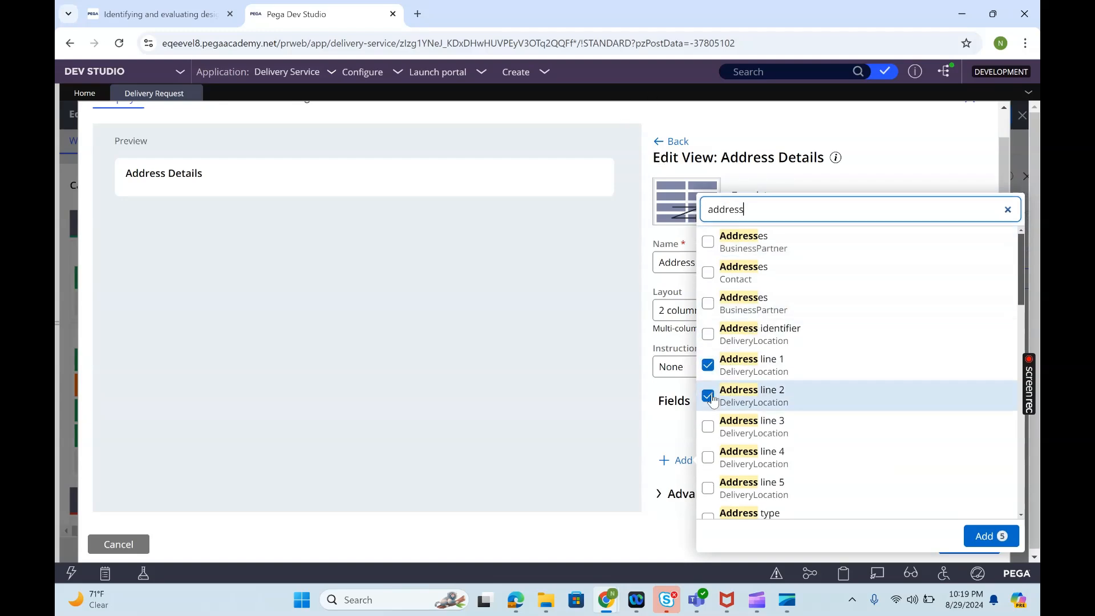
left_click(707, 427)
left_click(984, 538)
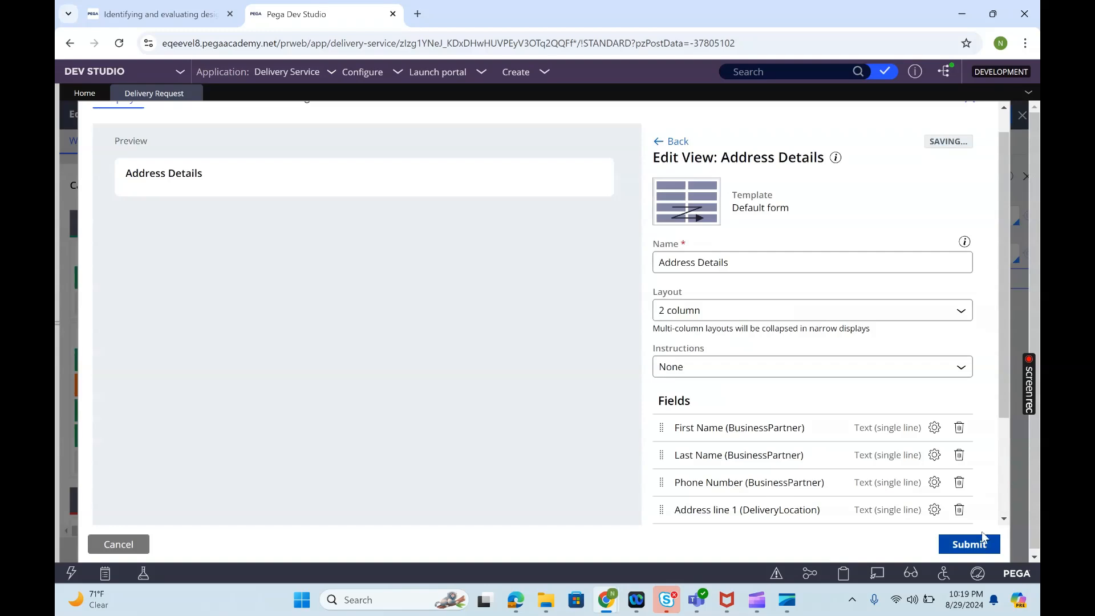
Try the 3 column layout on the Address Details view and set it back to 2 column
left_click(1005, 518)
left_click(1007, 521)
left_click(1007, 521)
left_click(1007, 521)
left_click(1015, 149)
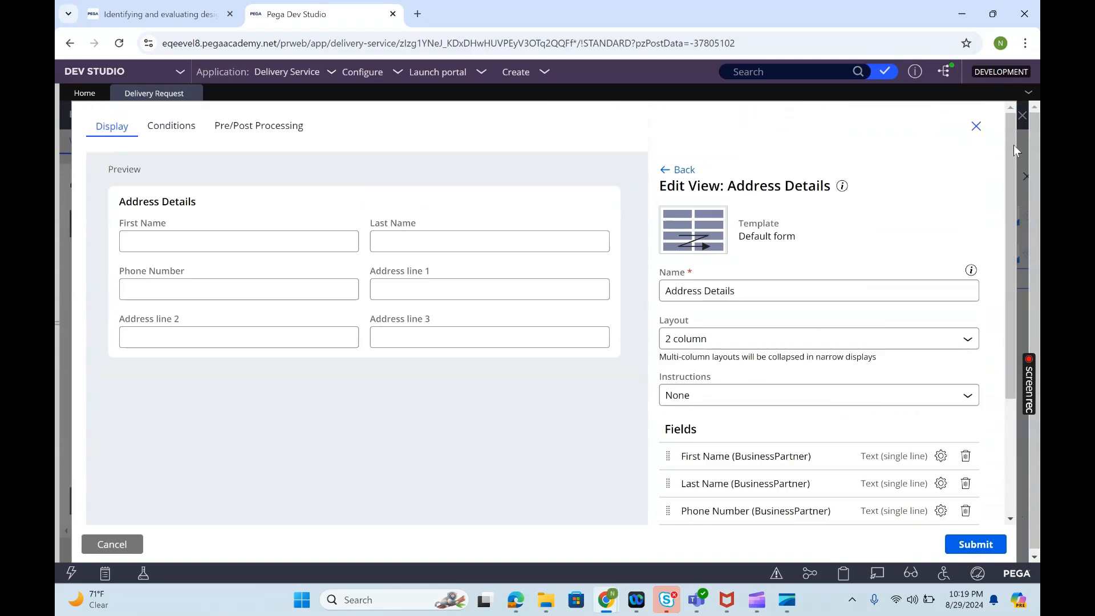
left_click_drag(126, 222, 505, 339)
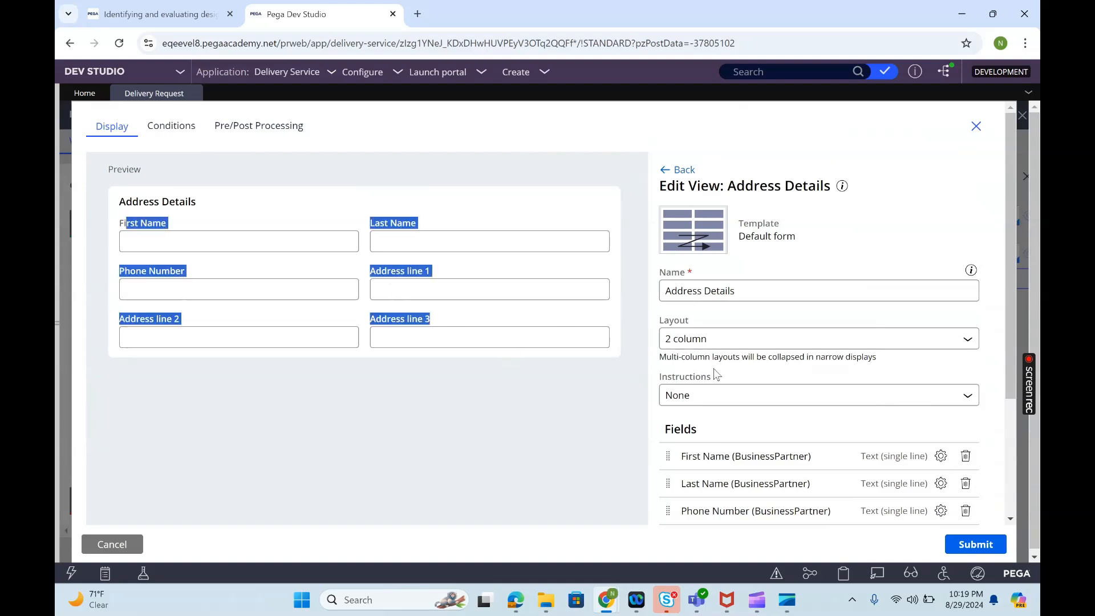
left_click(691, 343)
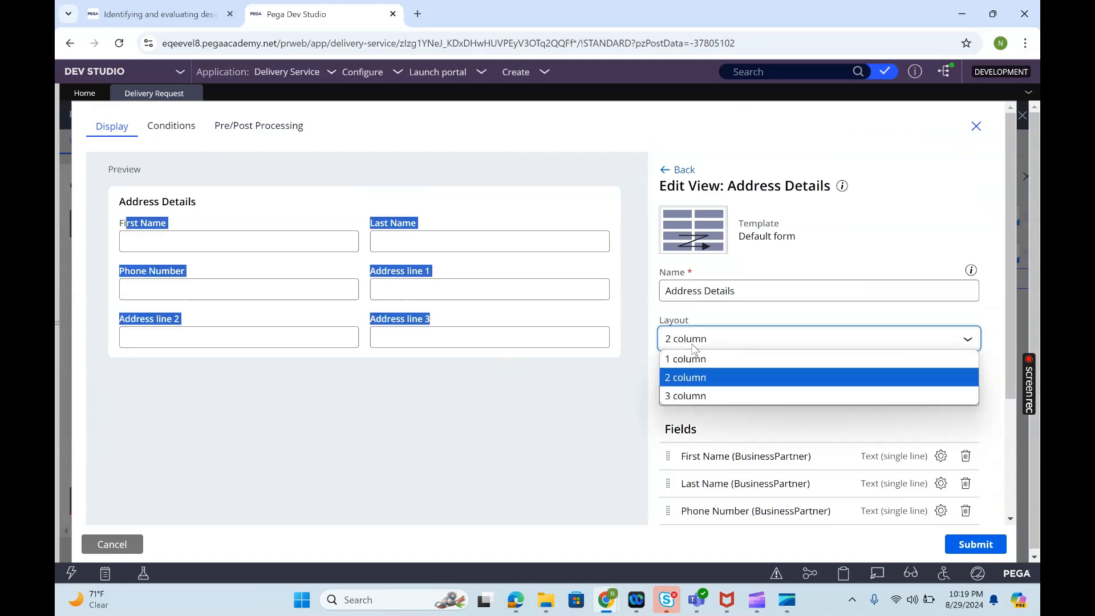
left_click(685, 396)
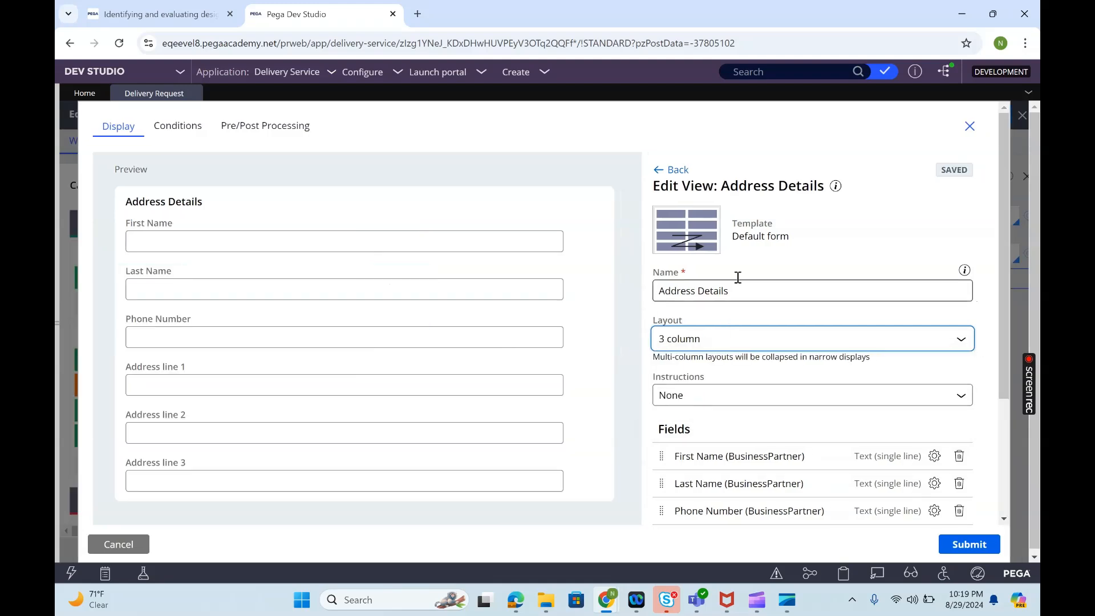
left_click(723, 344)
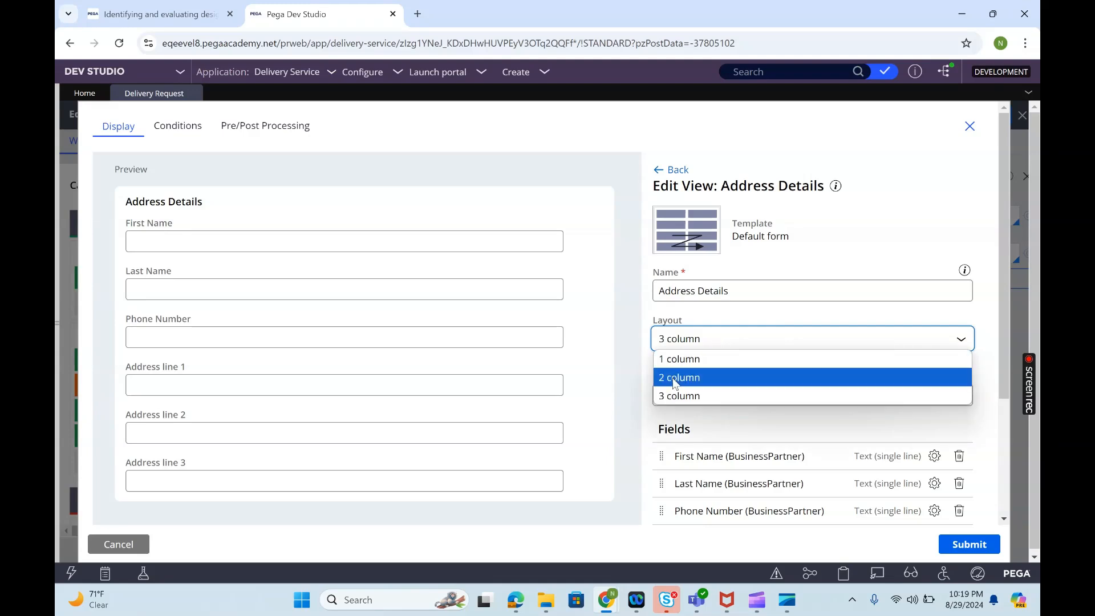
left_click(674, 377)
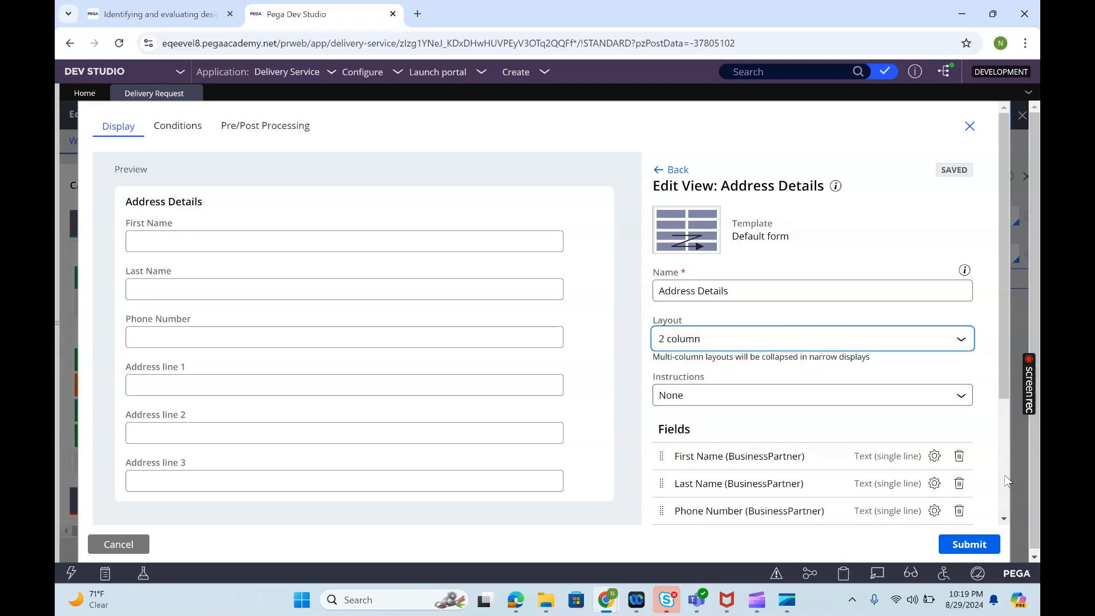
Submit the Address Details view and reopen the view configuration of the Choose partnership level step
scroll(1008, 486, "down", 3)
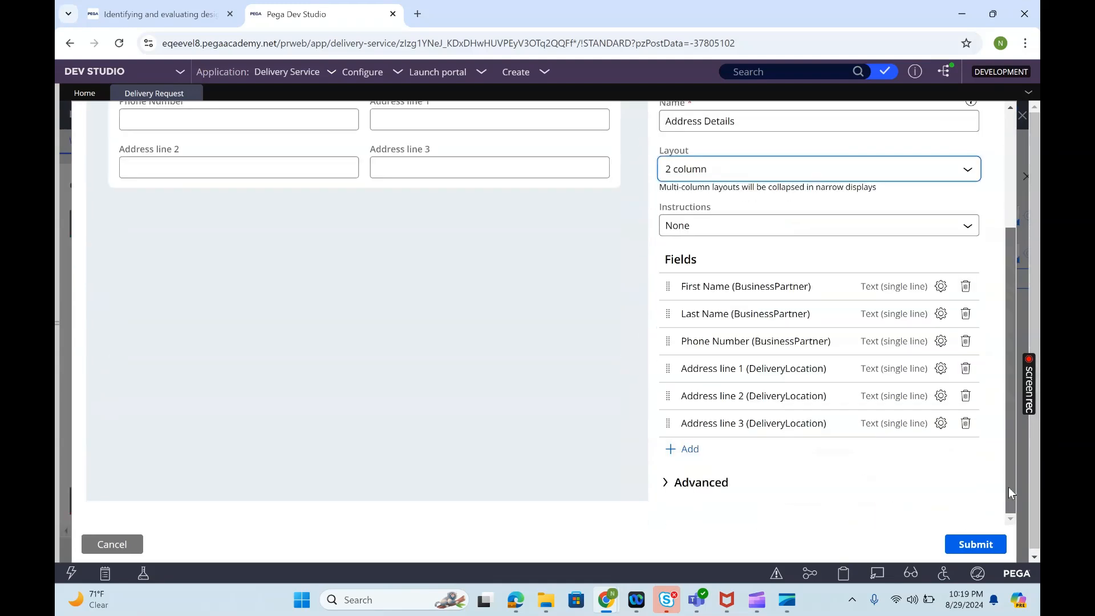
left_click(968, 548)
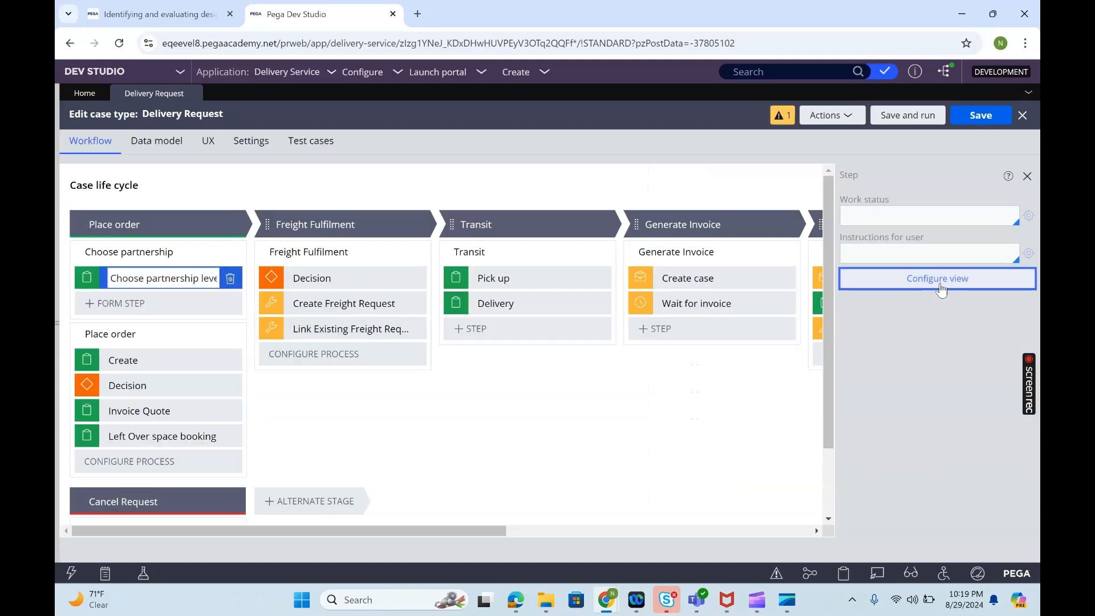
left_click(941, 290)
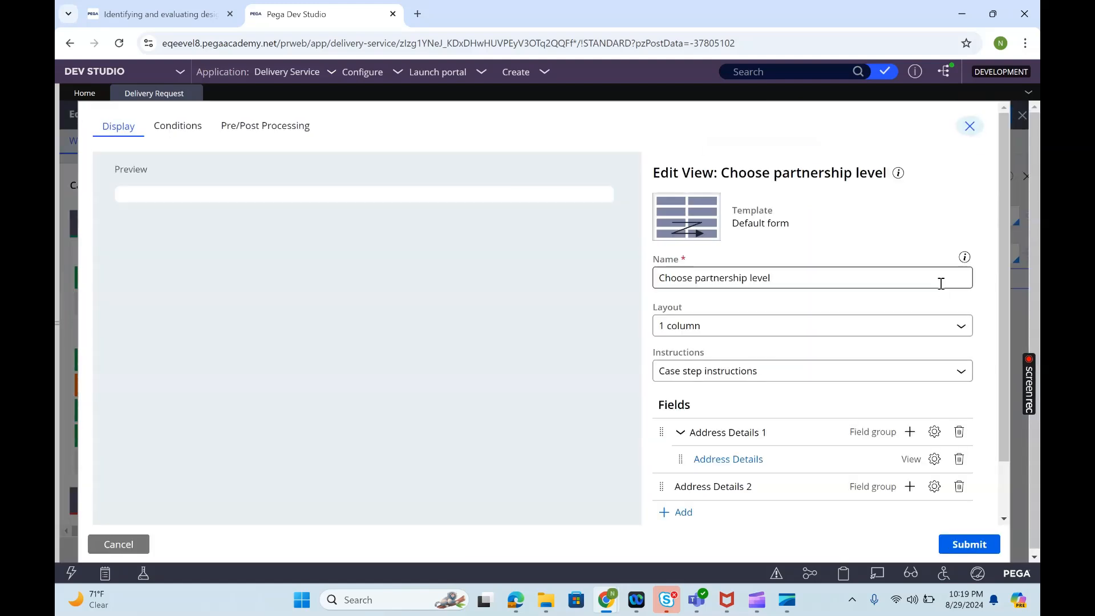
Add the existing Address Details view to the Address Details 2 field group
left_click(916, 486)
left_click(604, 498)
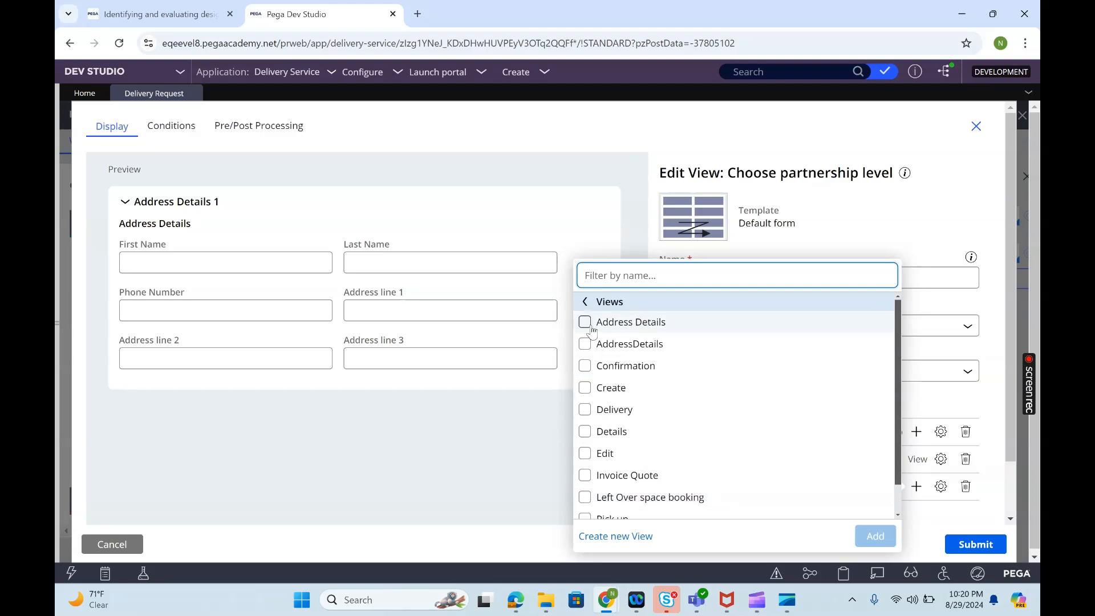
left_click(607, 323)
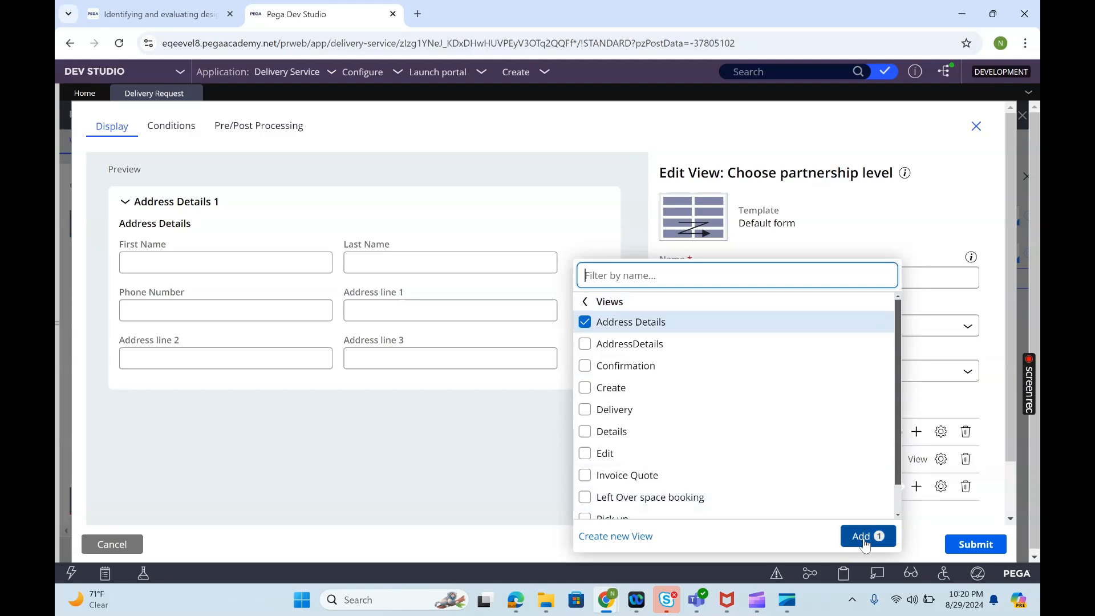
left_click(864, 536)
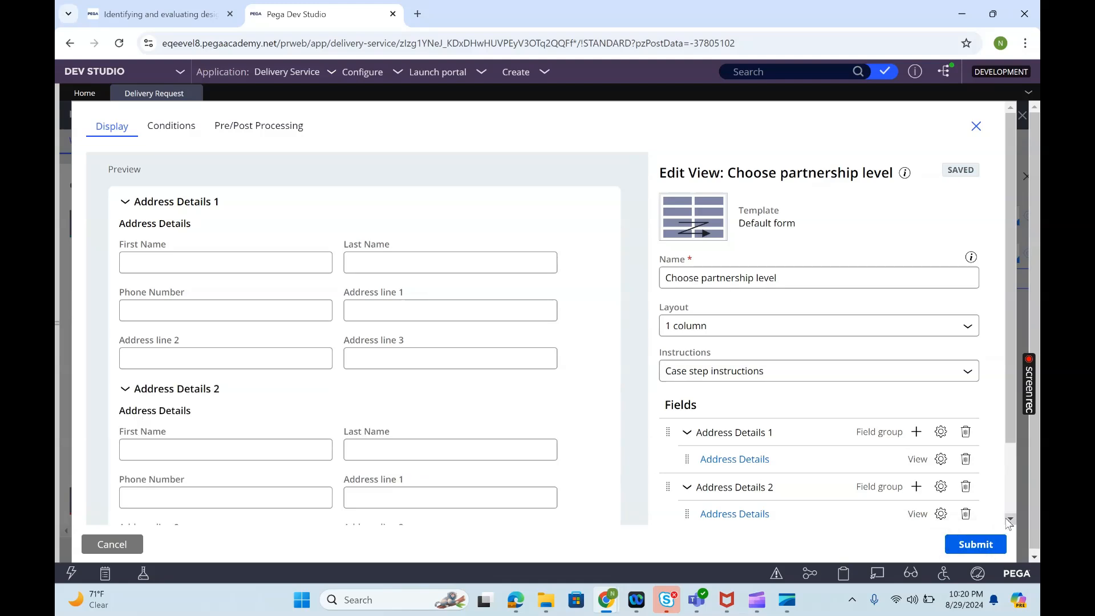
Submit the Choose partnership level view and save the Delivery Request case type
scroll(1009, 522, "down", 2)
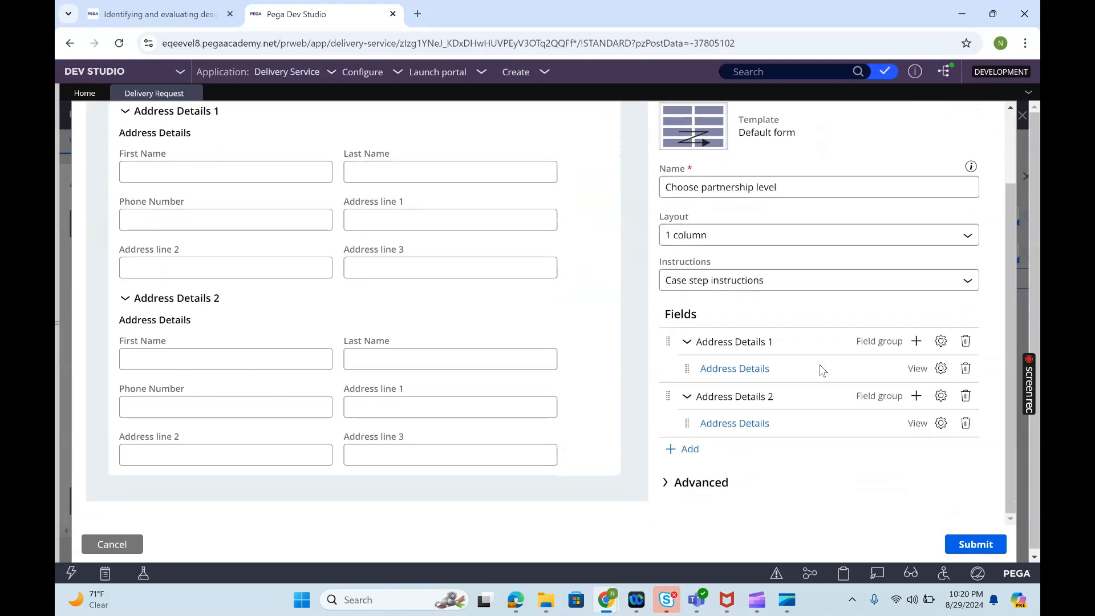
left_click(972, 545)
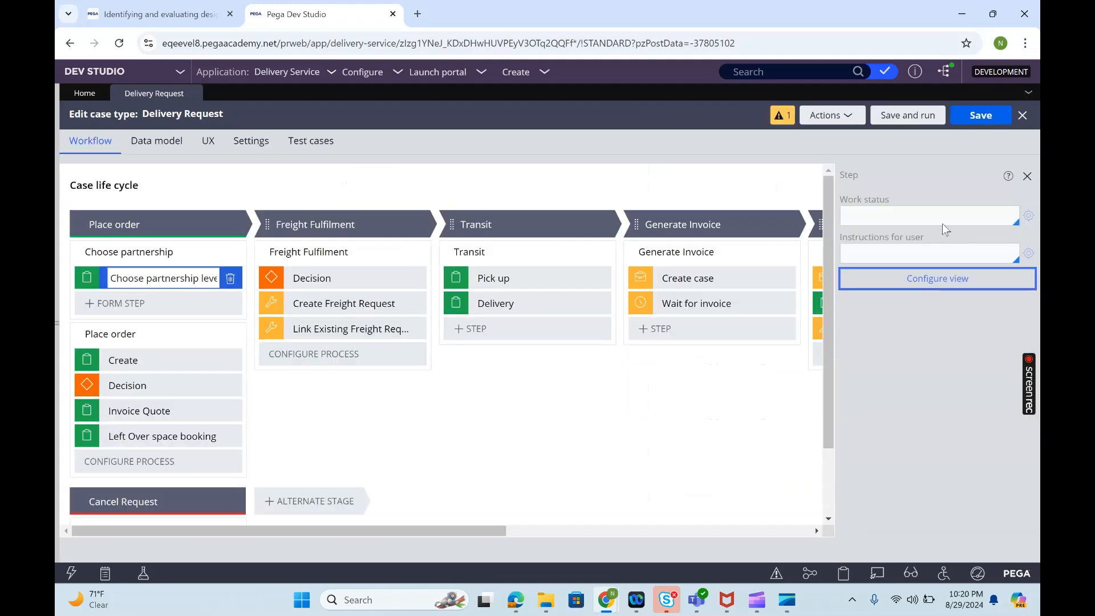
left_click(979, 120)
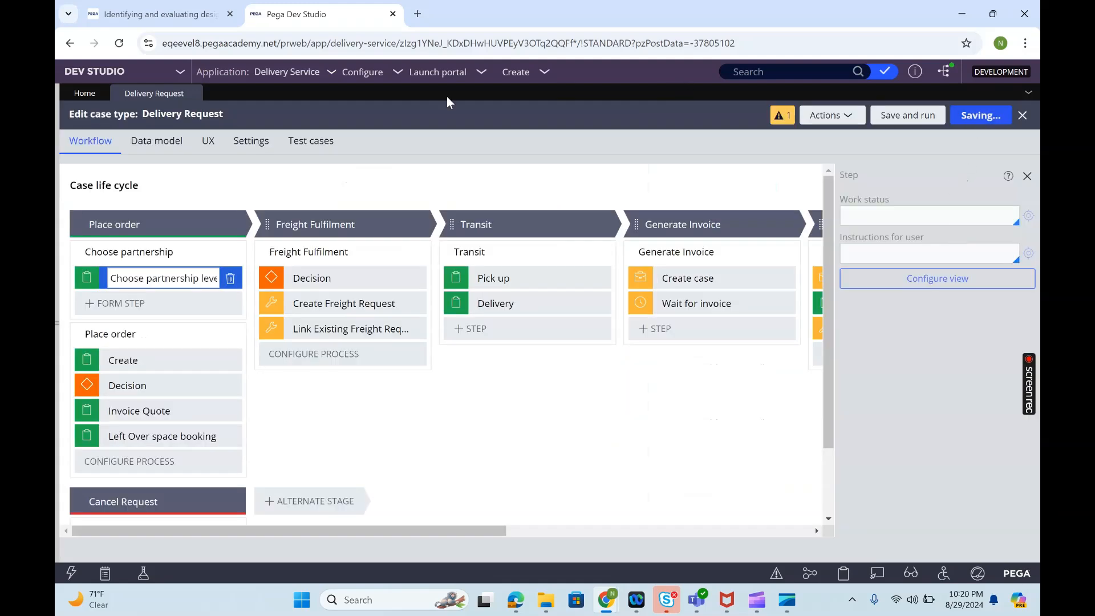
Create a new Delivery Request case to test the rebuilt form
left_click(516, 79)
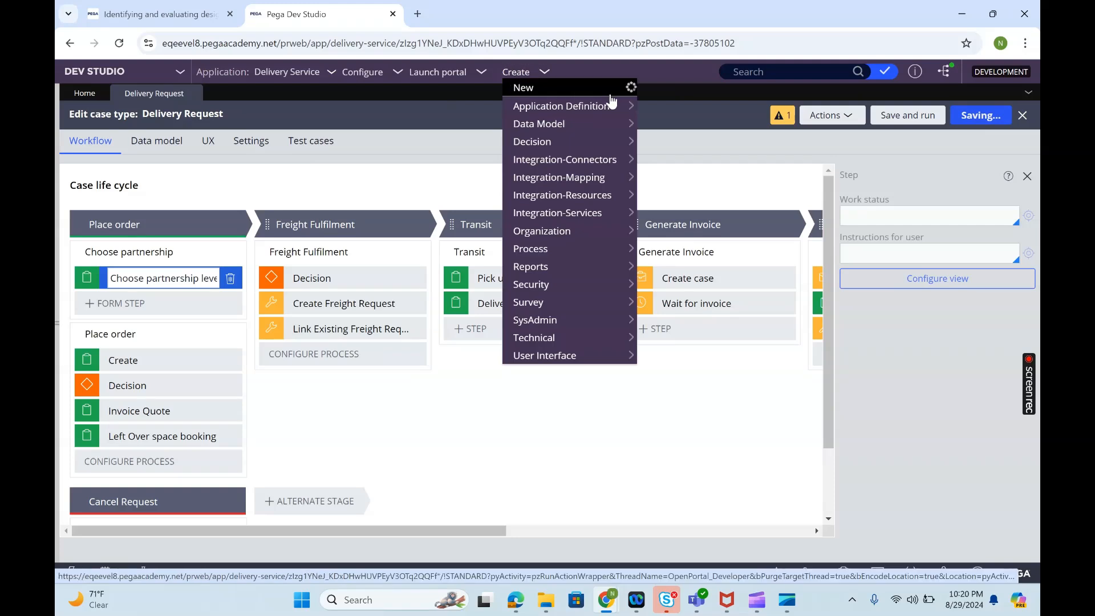
mouse_move(616, 90)
left_click(686, 106)
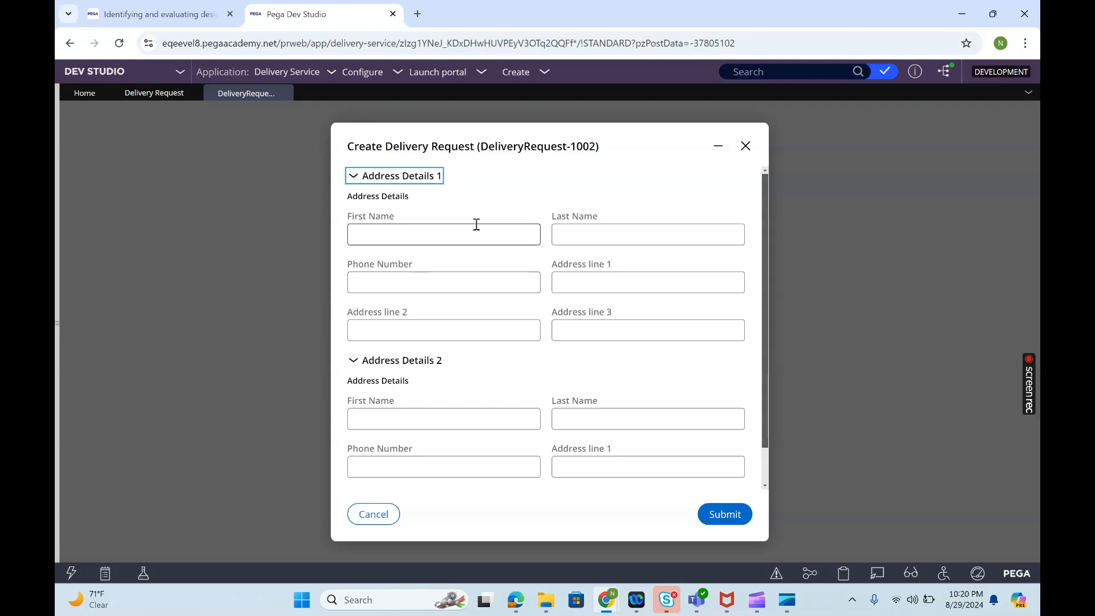
Collapse and expand the Address Details 1 and Address Details 2 groups in the new case form to check their behaviour
left_click(354, 178)
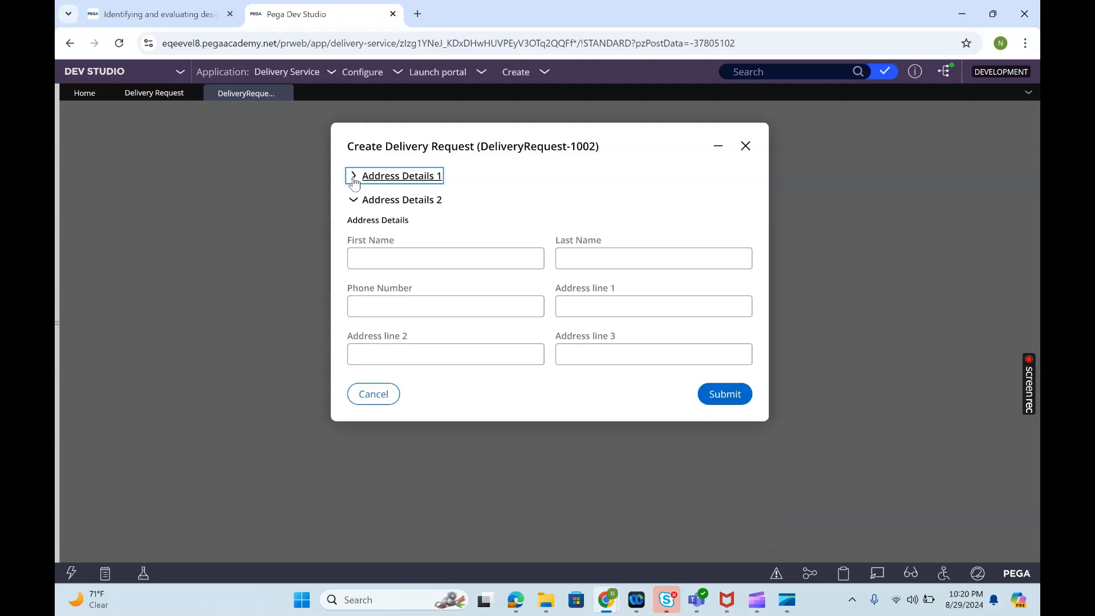
left_click(354, 202)
left_click(354, 202)
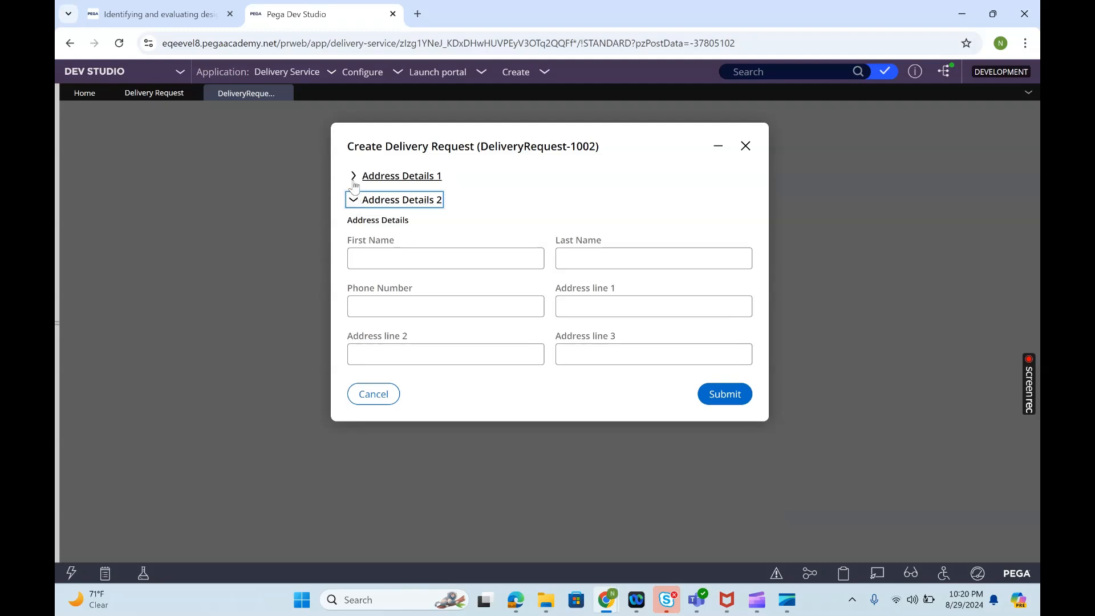
left_click(356, 178)
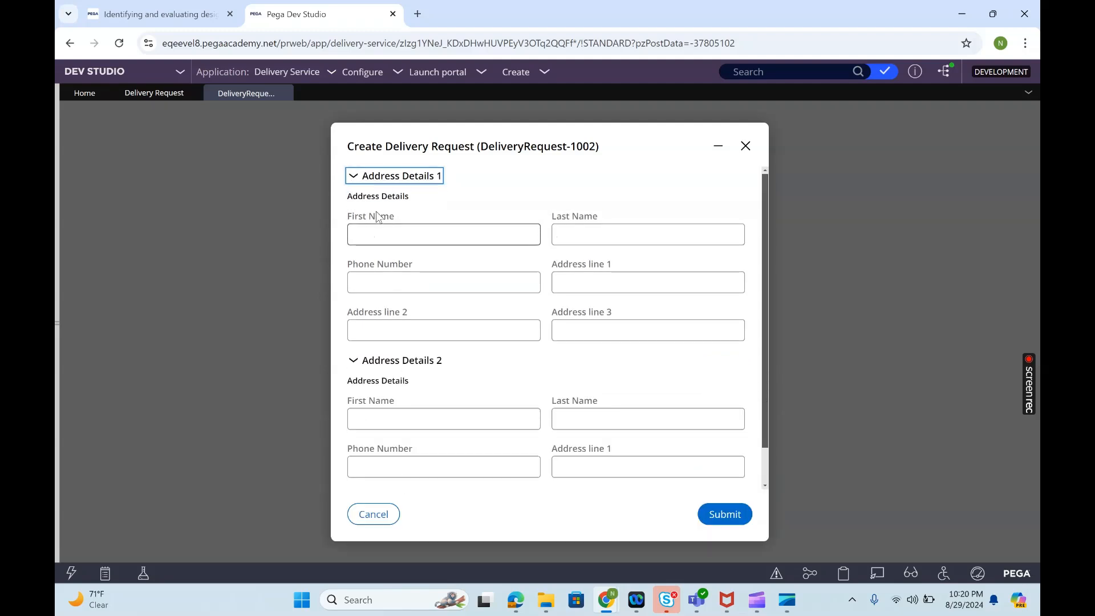
left_click(354, 176)
left_click(354, 202)
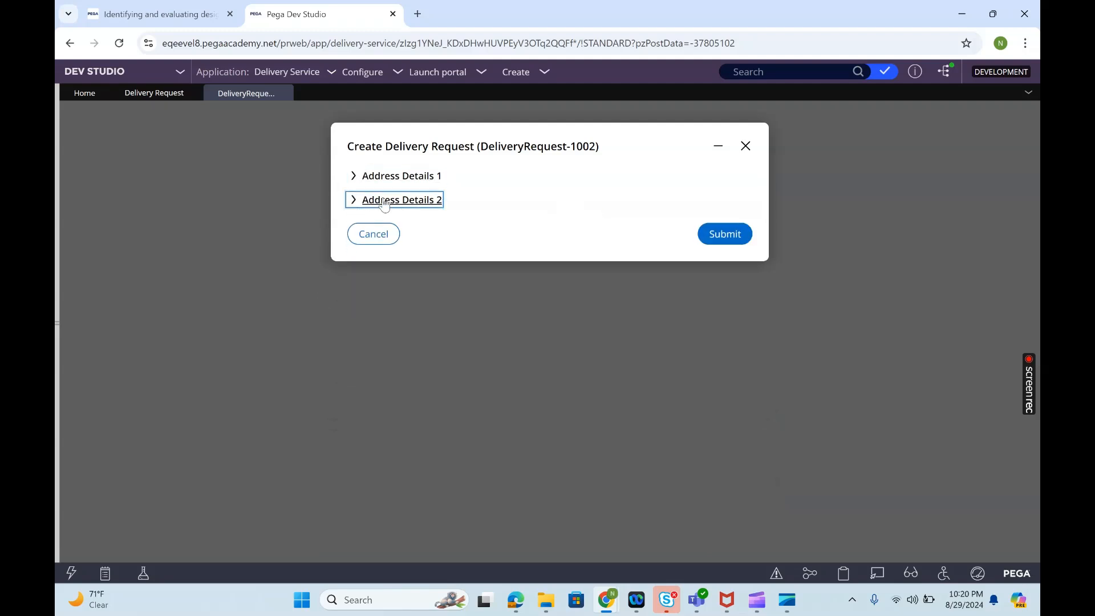
Submit the address form of the test case and close the Create Delivery Request dialog
left_click(738, 243)
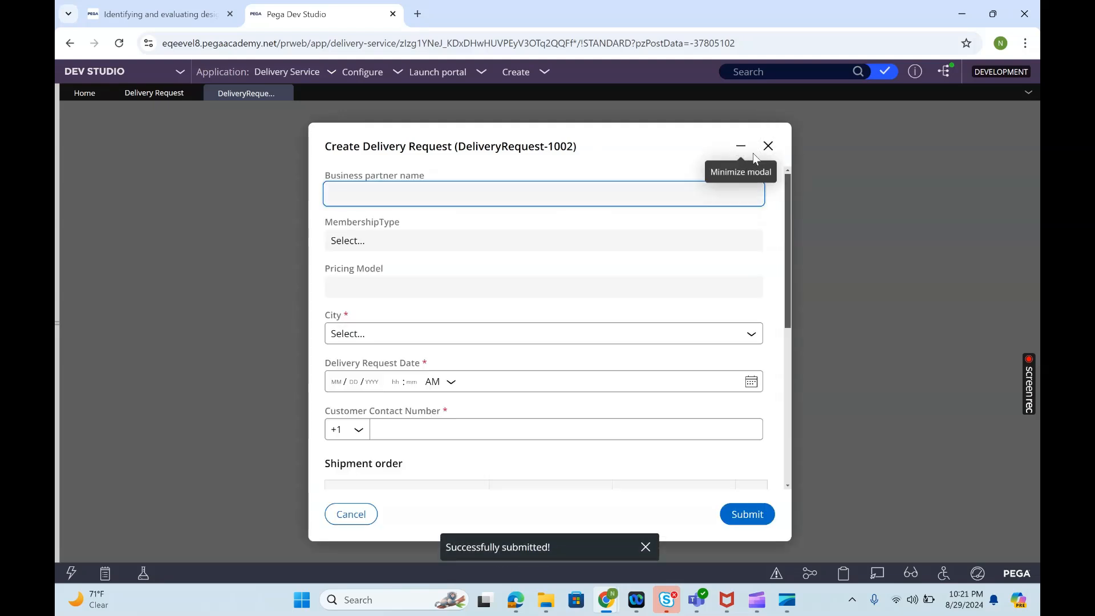
left_click(767, 152)
left_click(668, 223)
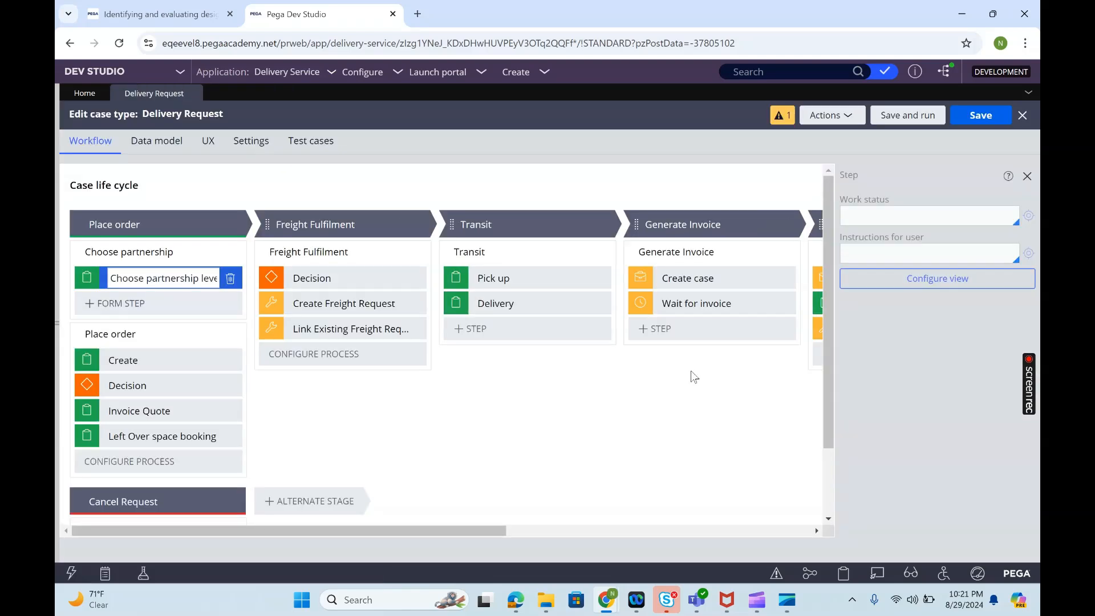
Reopen the Choose partnership level view and inspect the settings of the Address Details 1 field group
left_click(961, 279)
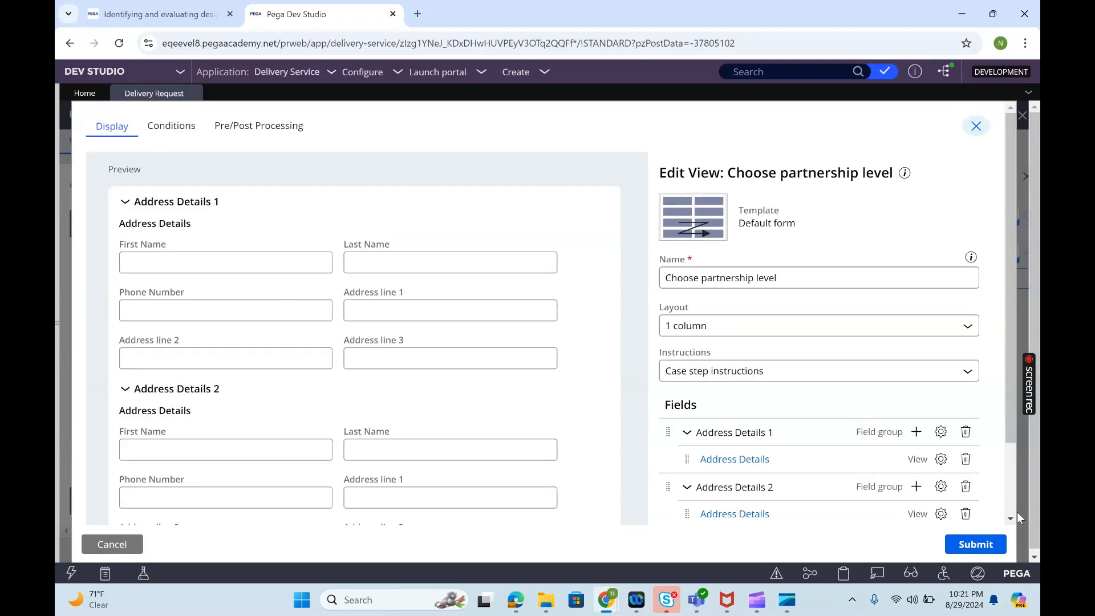
scroll(1012, 523, "down", 2)
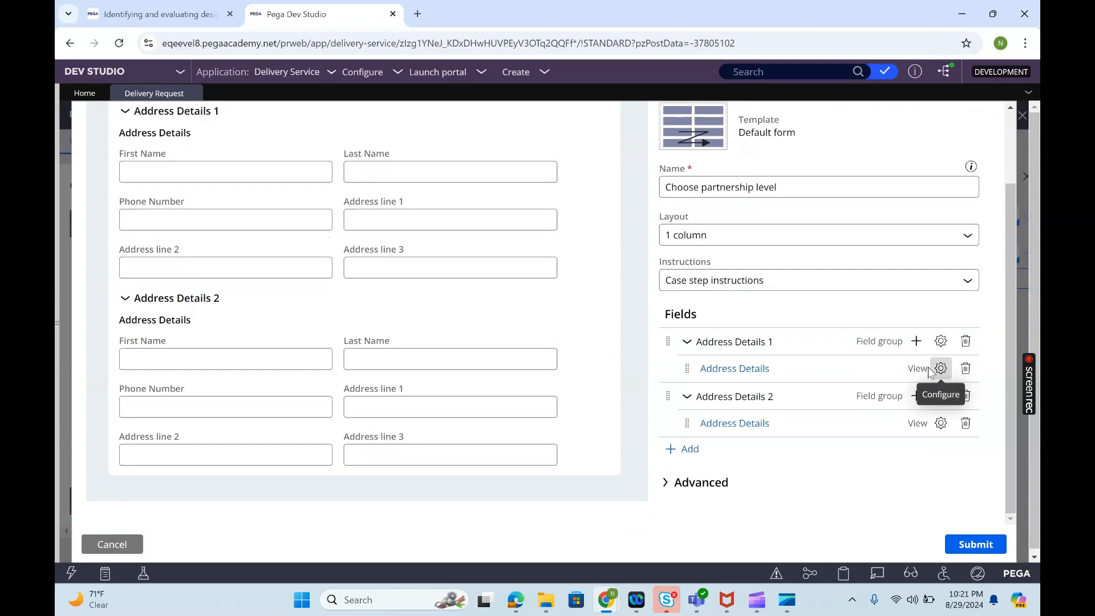
left_click(941, 343)
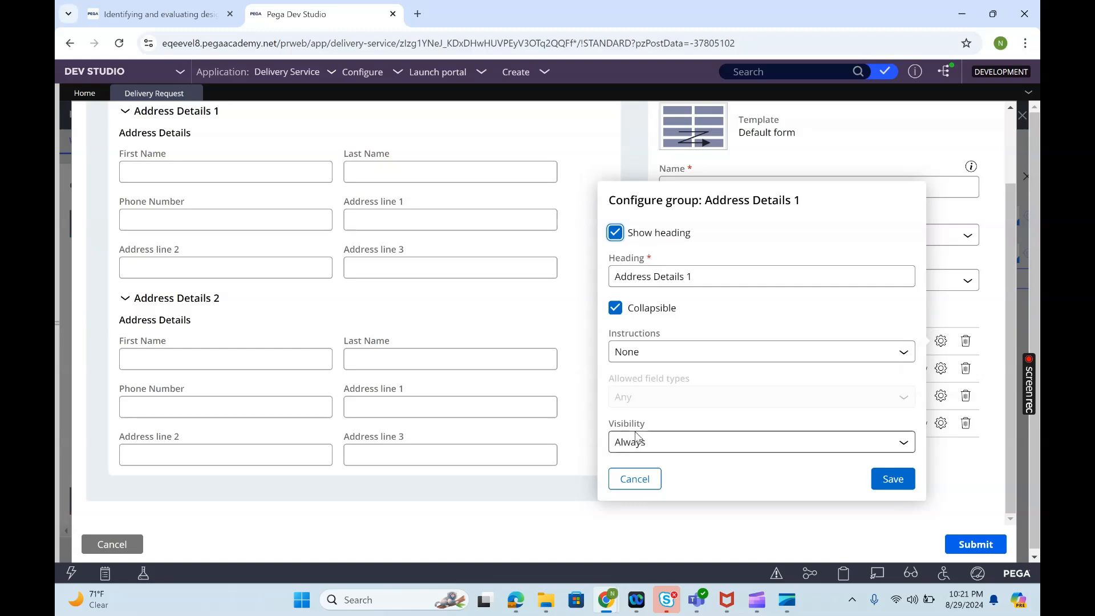
left_click(634, 482)
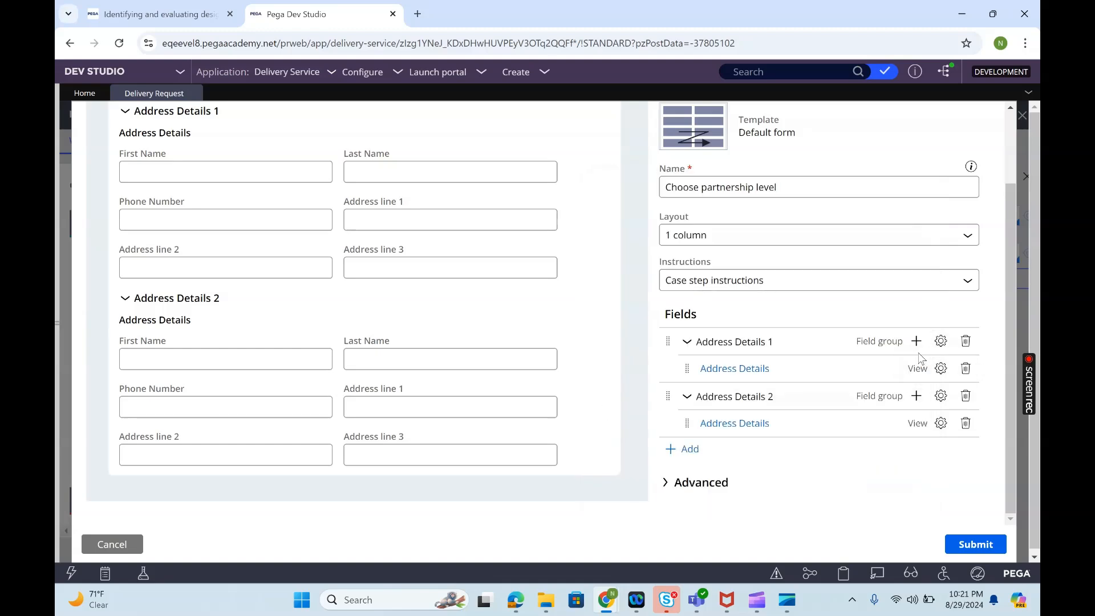
Turn off the heading of the Address Details view inside the Address Details 1 group and save the setting
left_click(940, 367)
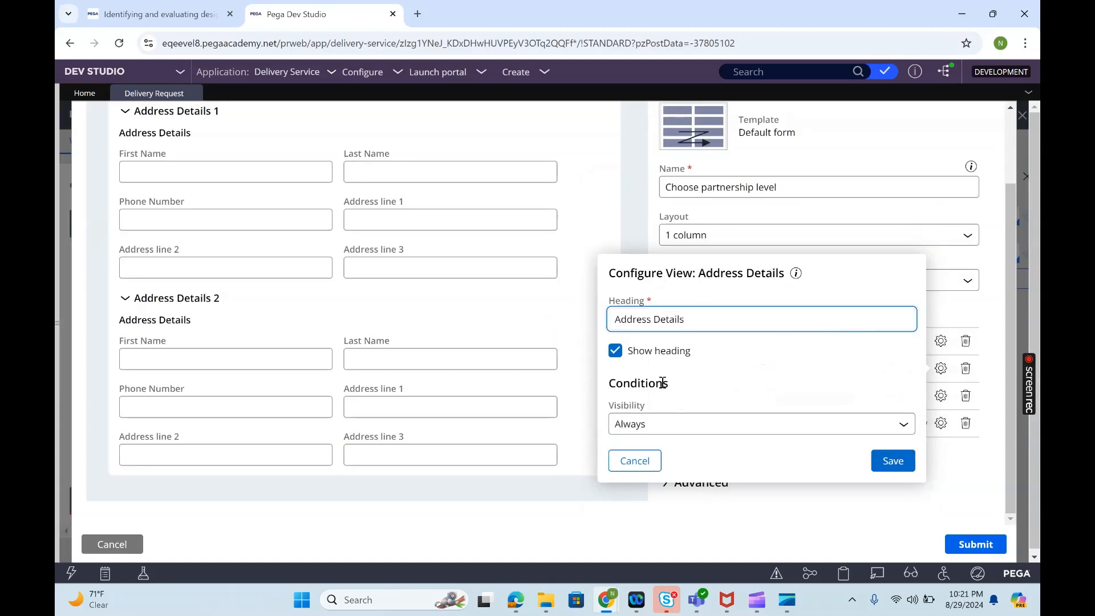
left_click(632, 459)
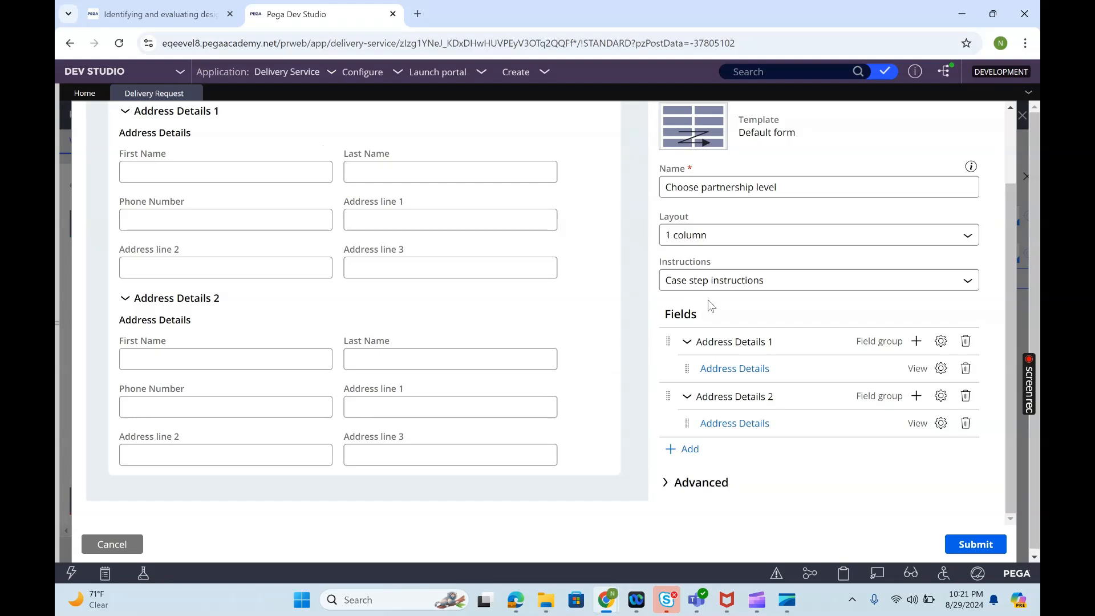
left_click(941, 368)
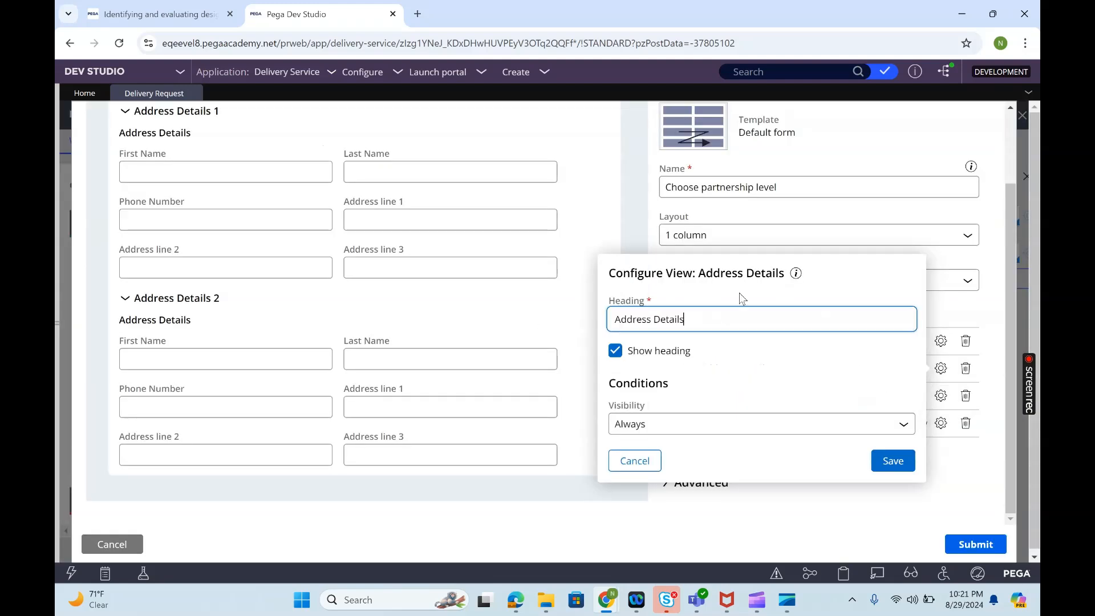
left_click(615, 351)
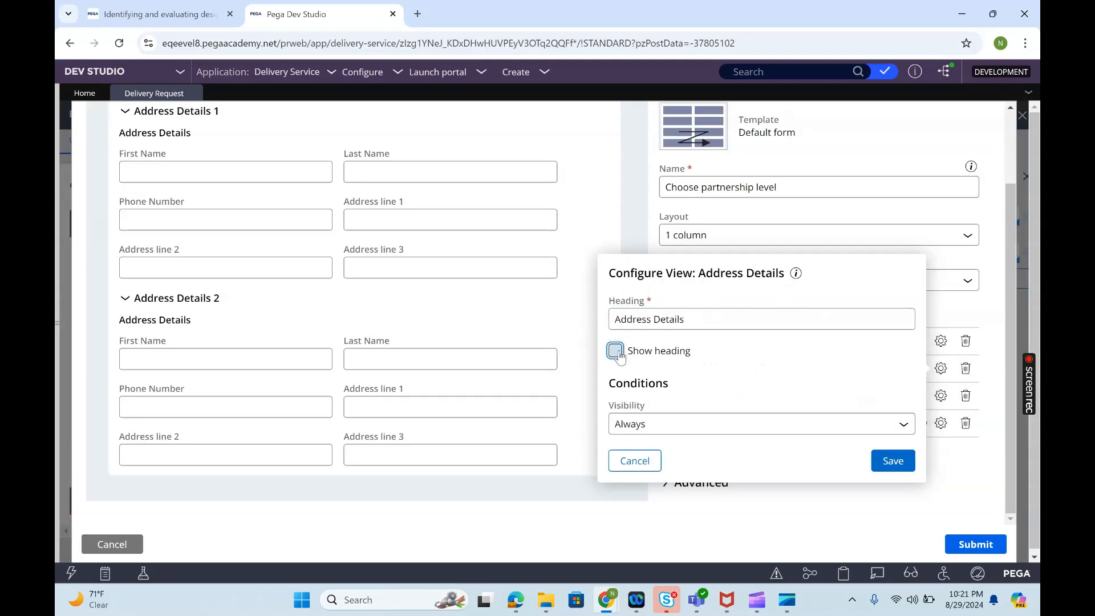
left_click(891, 460)
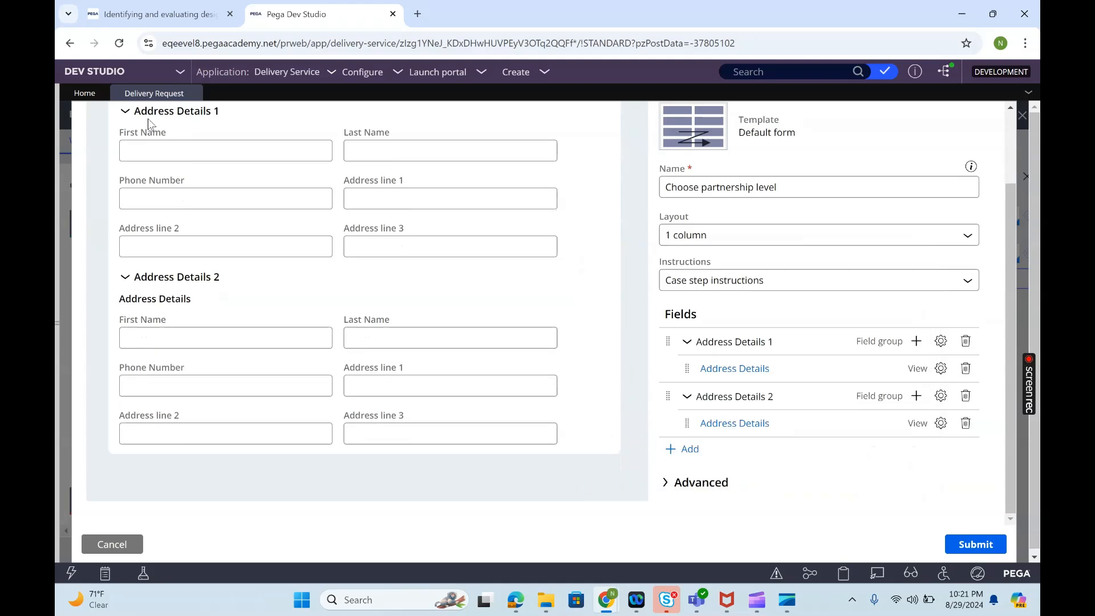
Turn off the heading of the Address Details view inside the Address Details 2 group and save the setting
triple_click(166, 301)
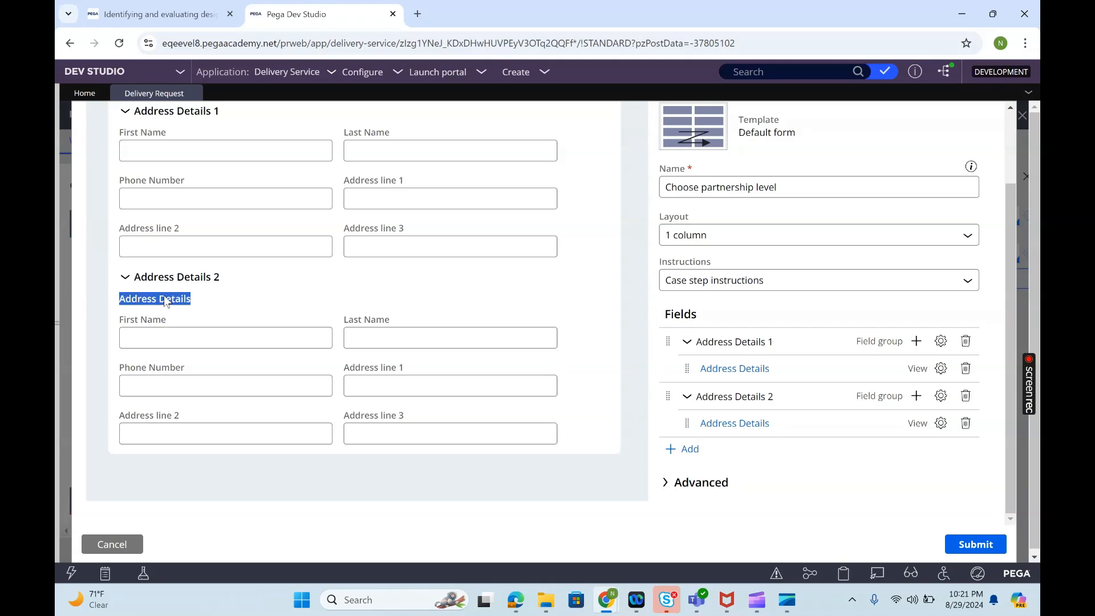
left_click(941, 422)
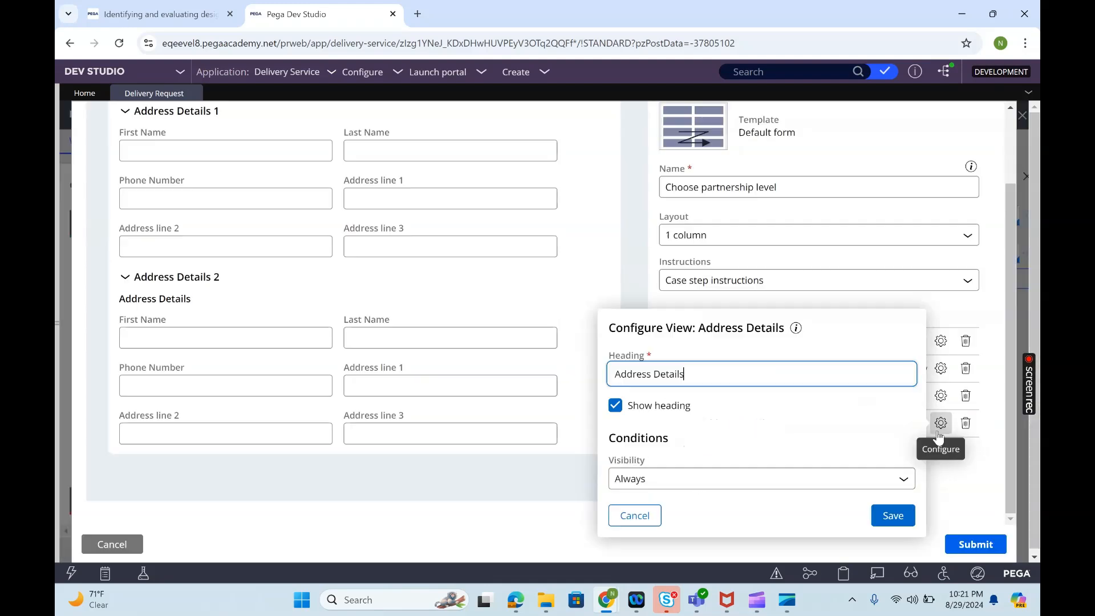
left_click(623, 404)
left_click(893, 517)
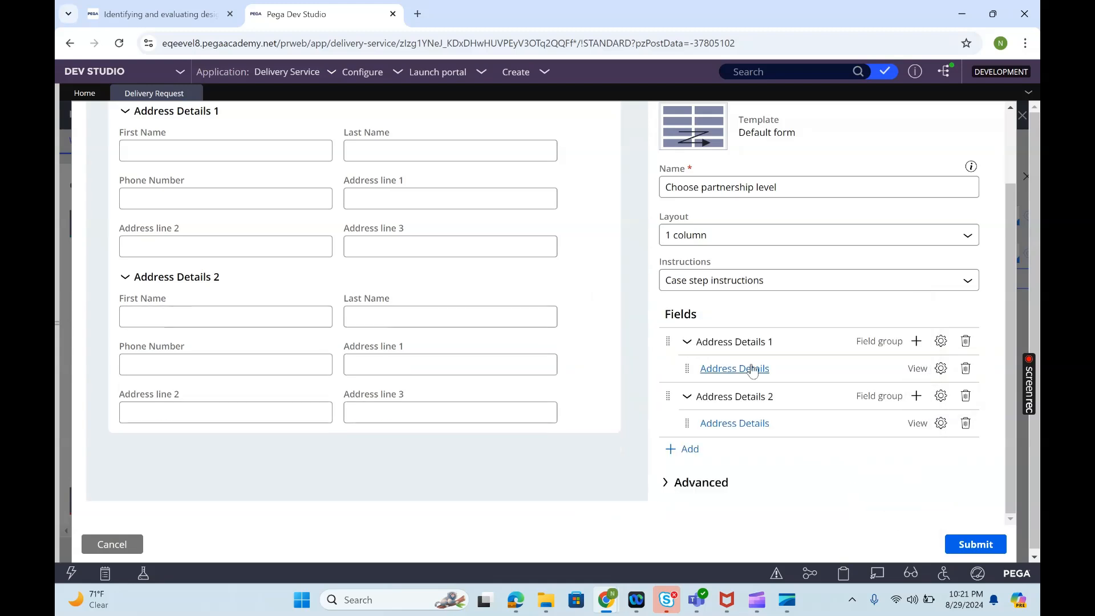
Examine the visibility options of the Address Details 1 group, including Custom Condition, and leave its settings without saving
left_click(940, 340)
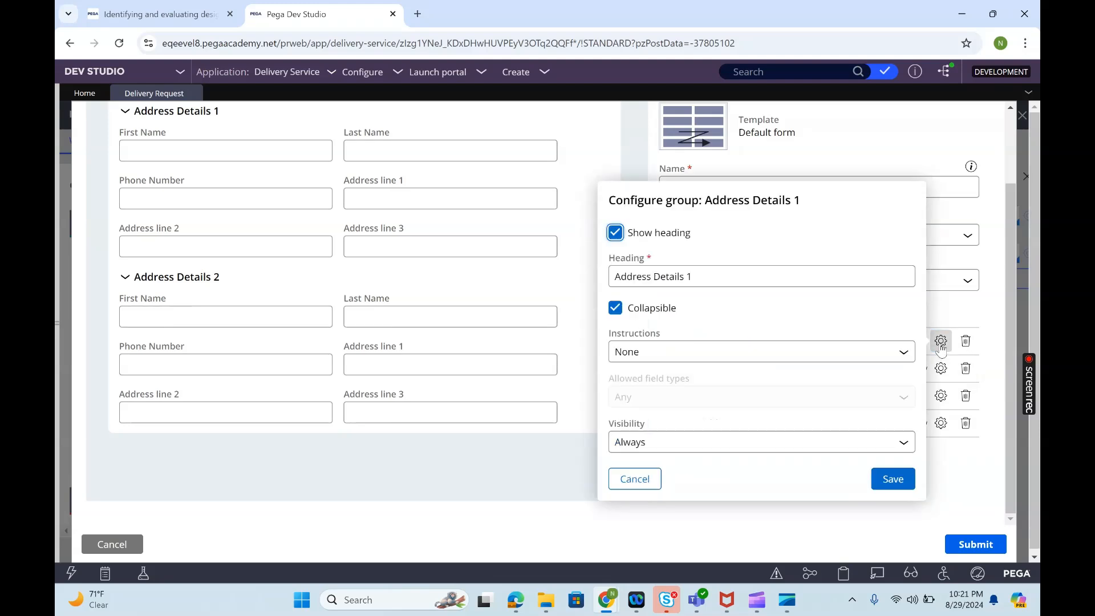
left_click(776, 448)
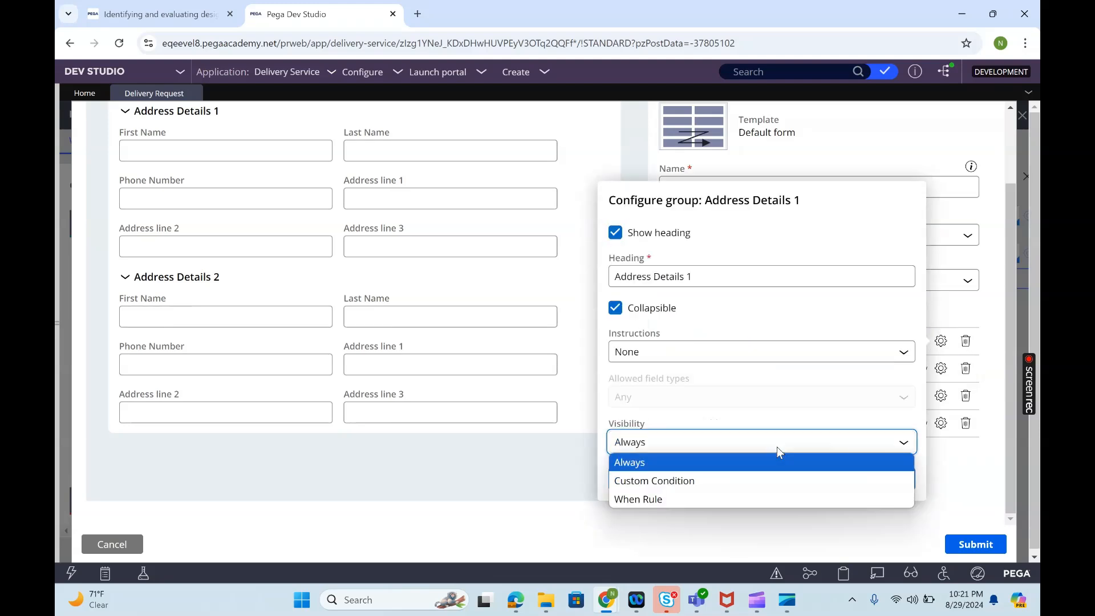
left_click(685, 482)
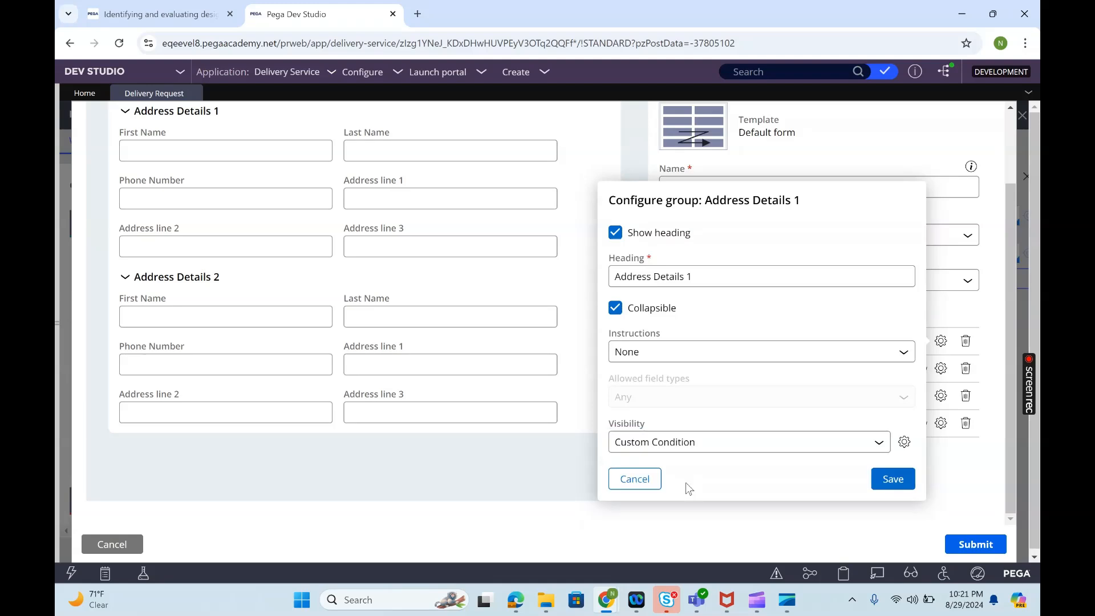
left_click(631, 488)
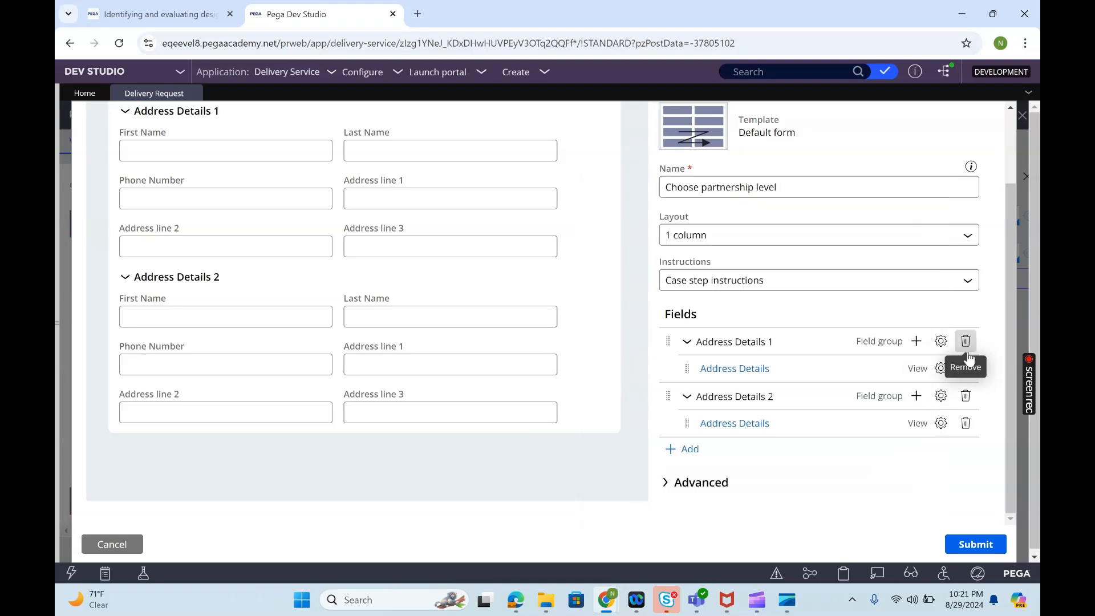
left_click(941, 341)
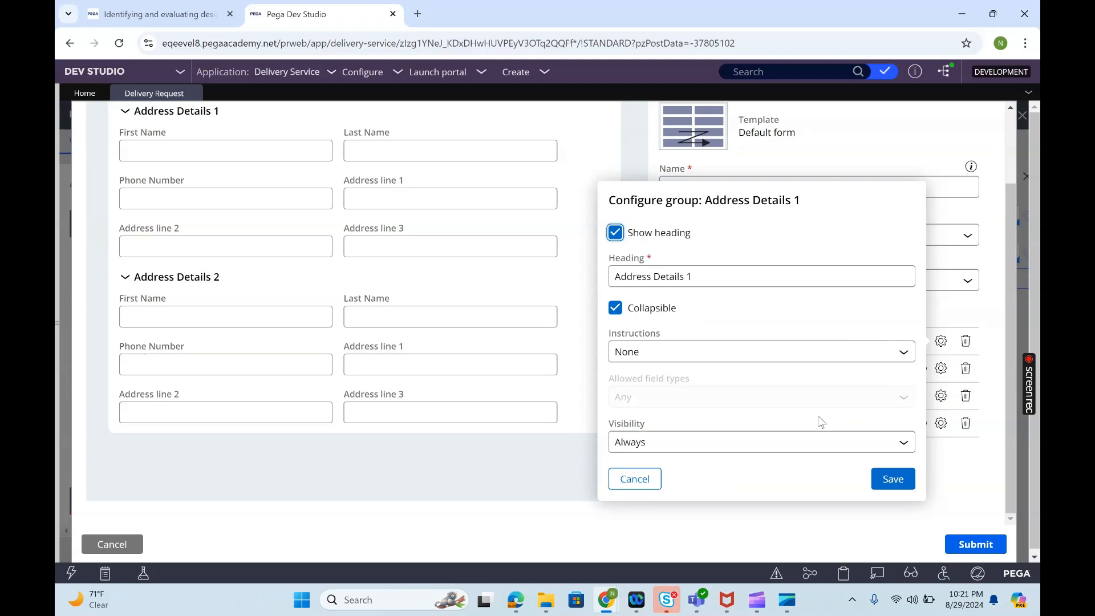
left_click(736, 445)
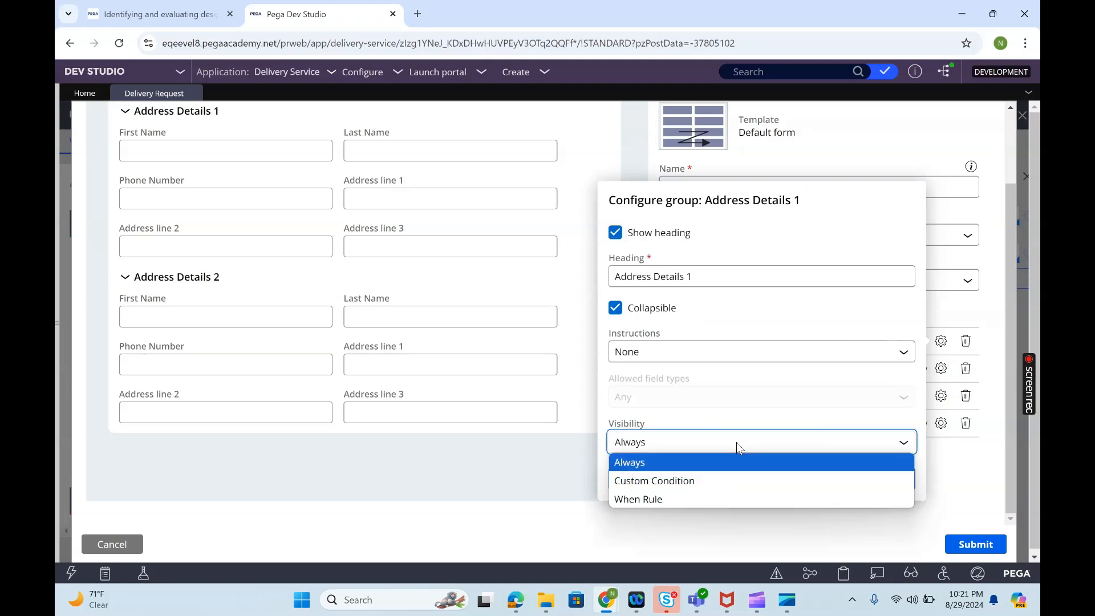
left_click(723, 216)
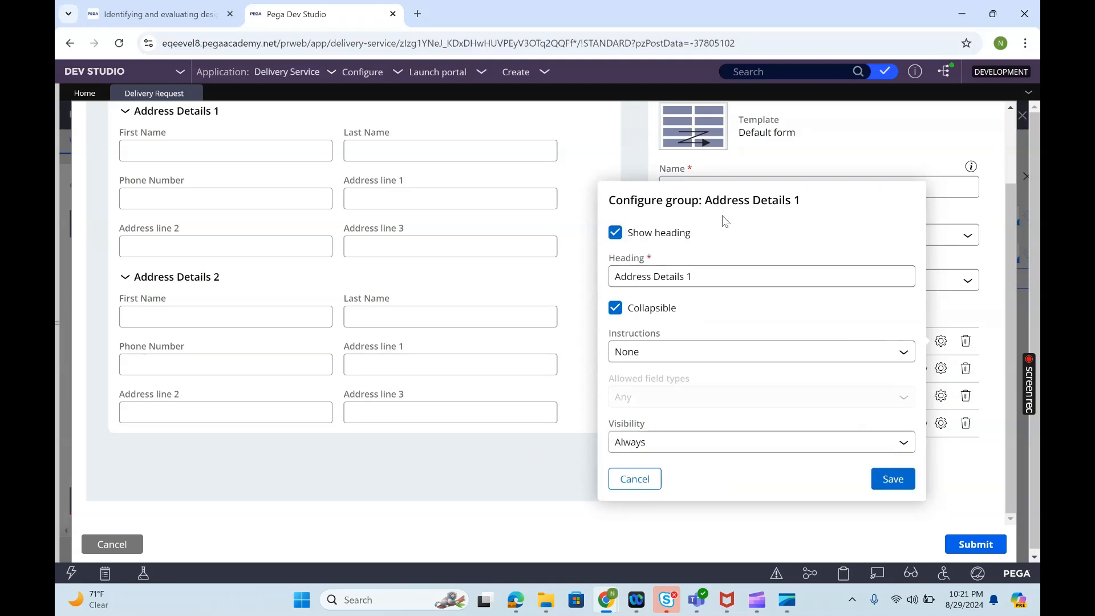
left_click(633, 484)
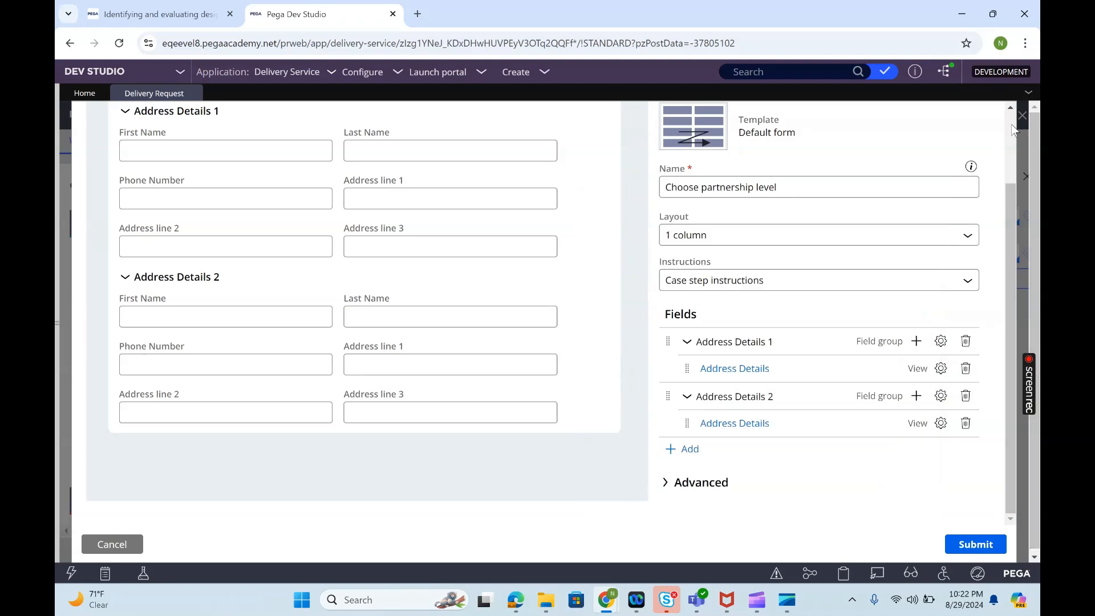
Submit the edited Choose partnership level view and close the view editor
scroll(1014, 130, "up", 2)
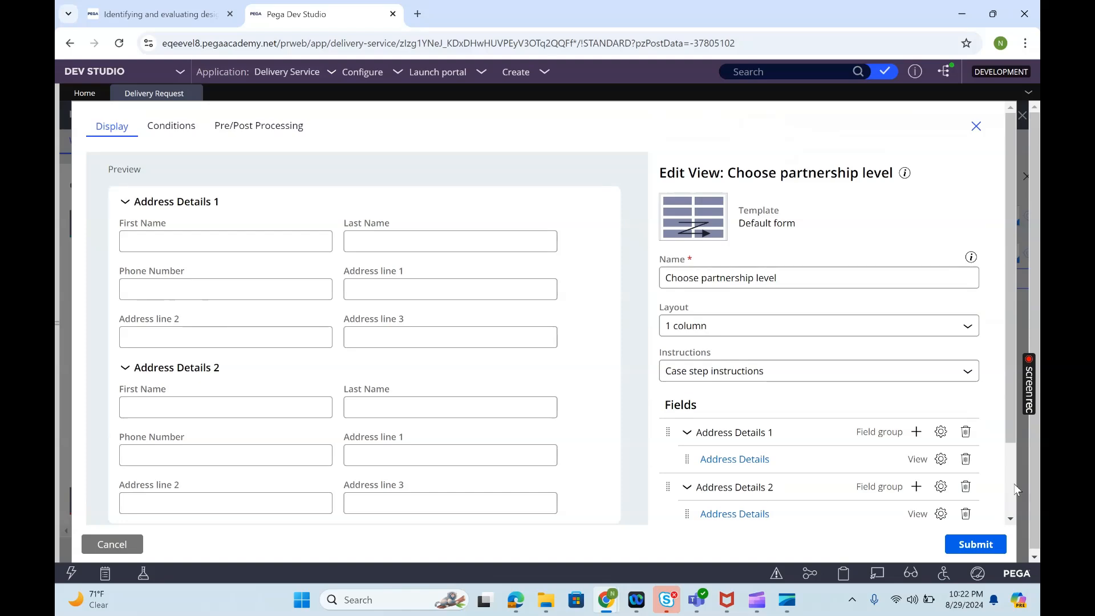
scroll(1011, 488, "down", 2)
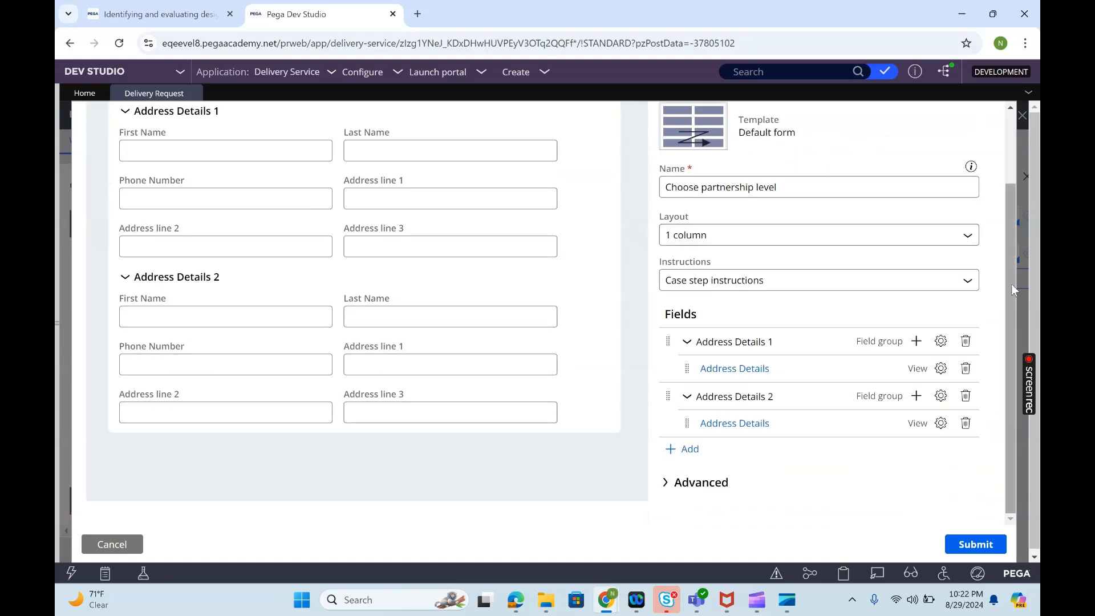
left_click(966, 545)
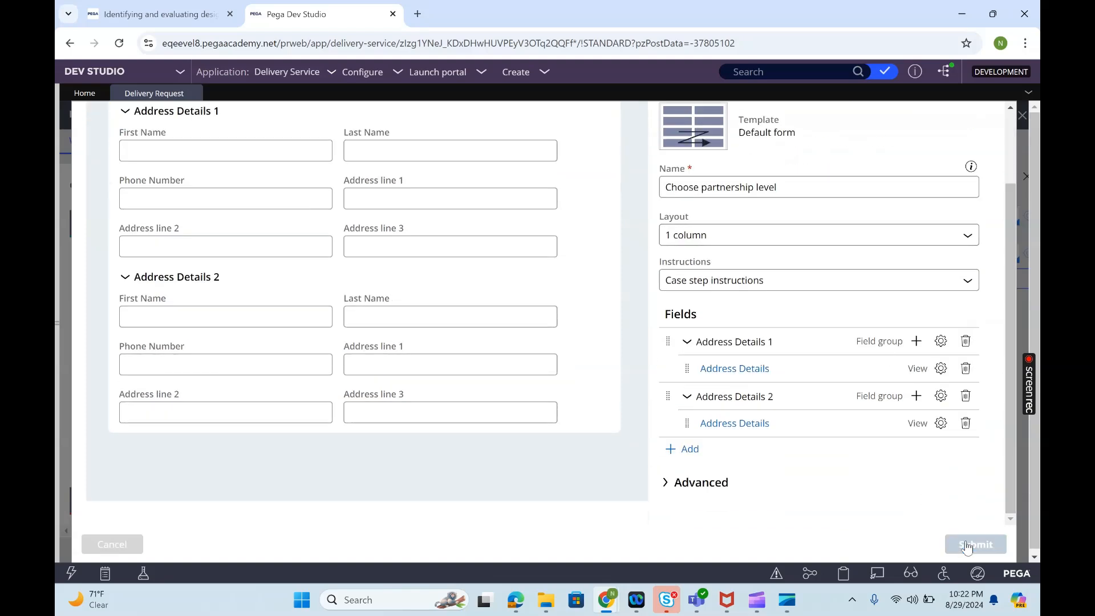
left_click(974, 120)
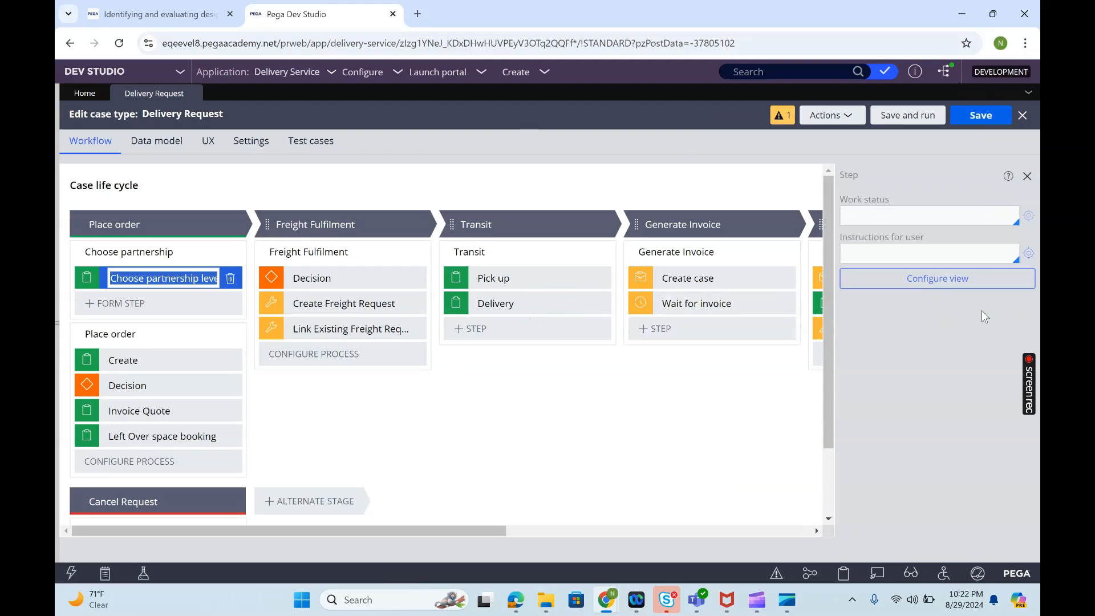
Reopen the Choose partnership level view and open the Address Details view nested in the Address Details 1 group
left_click(944, 284)
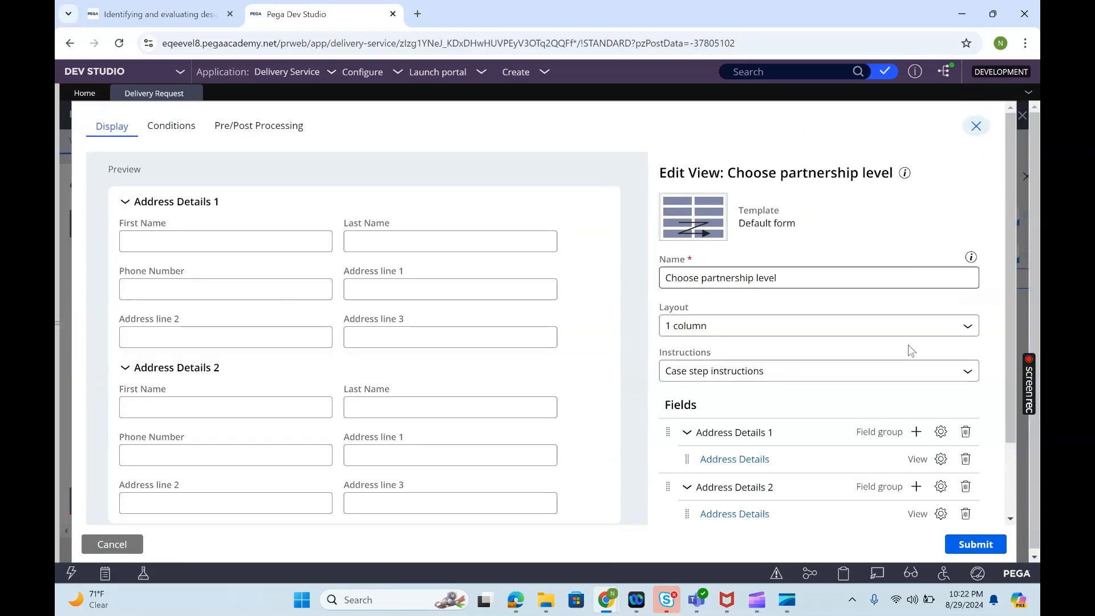
scroll(1013, 522, "down", 2)
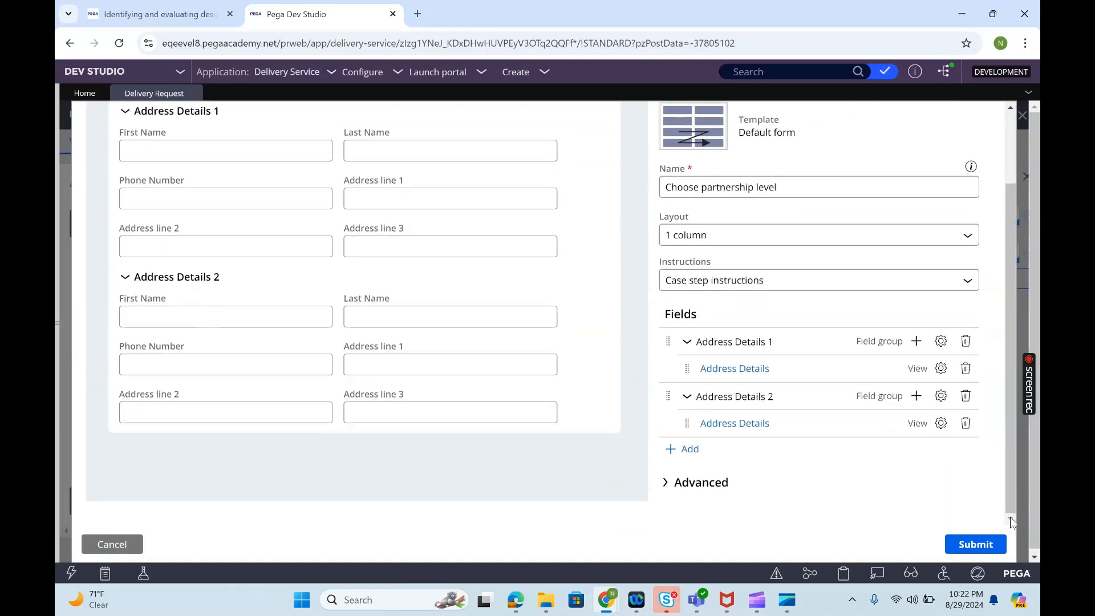
left_click(736, 369)
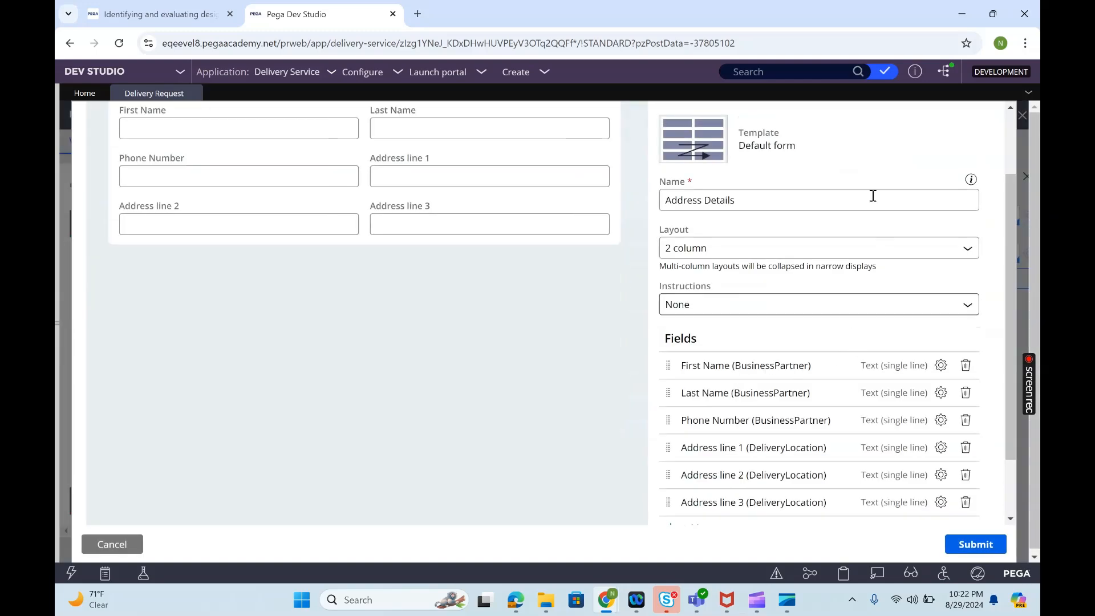
Examine the First Name field's edit mode, placeholder, helper text, condition and advanced settings, and close them without saving
left_click(940, 368)
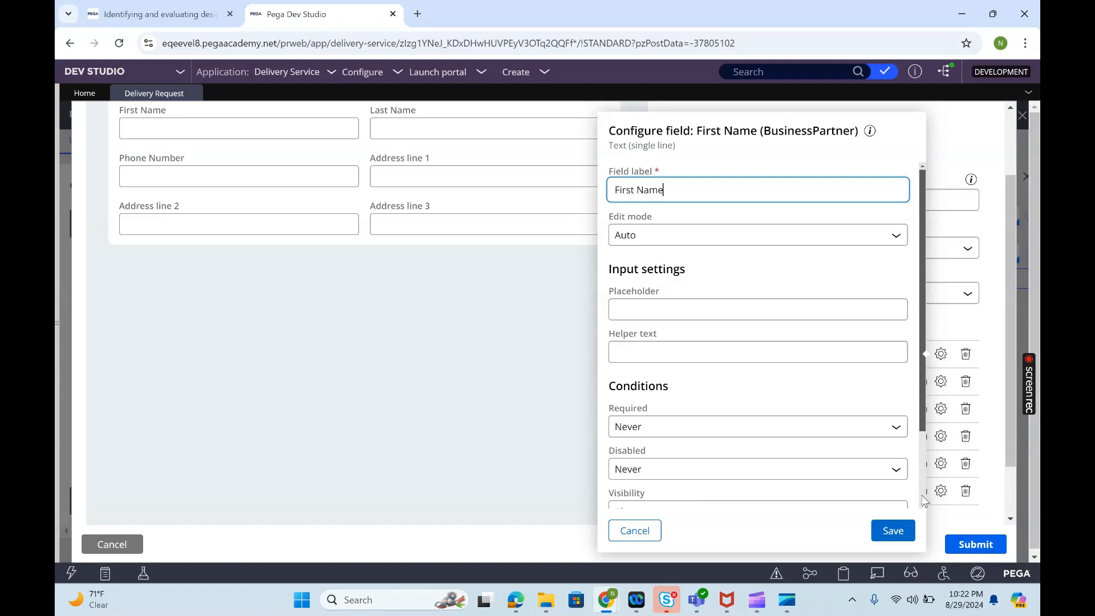
scroll(924, 500, "down", 3)
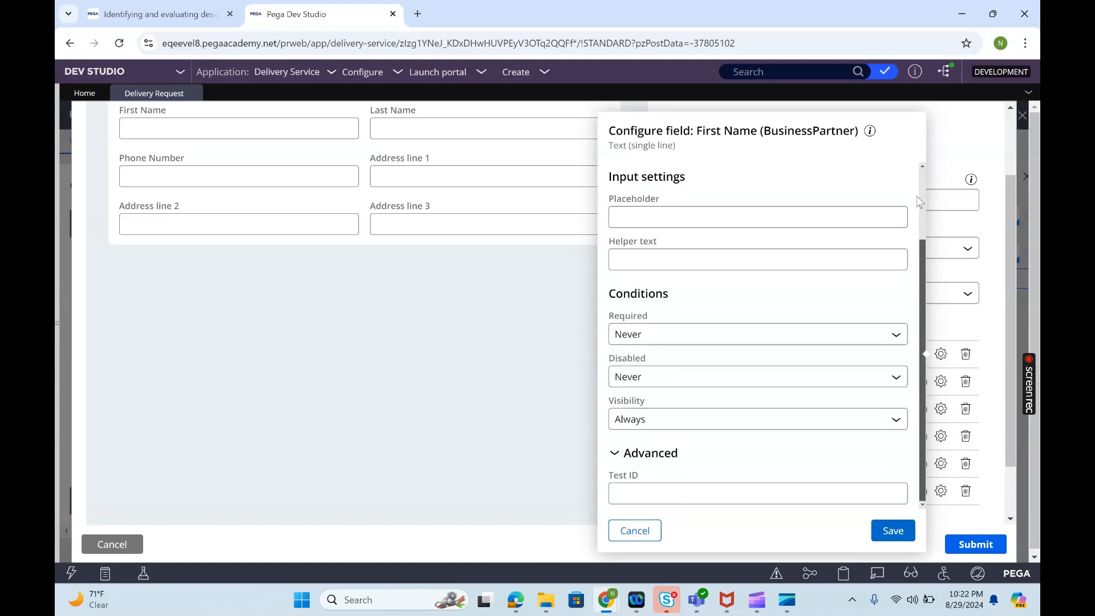
scroll(923, 181, "up", 3)
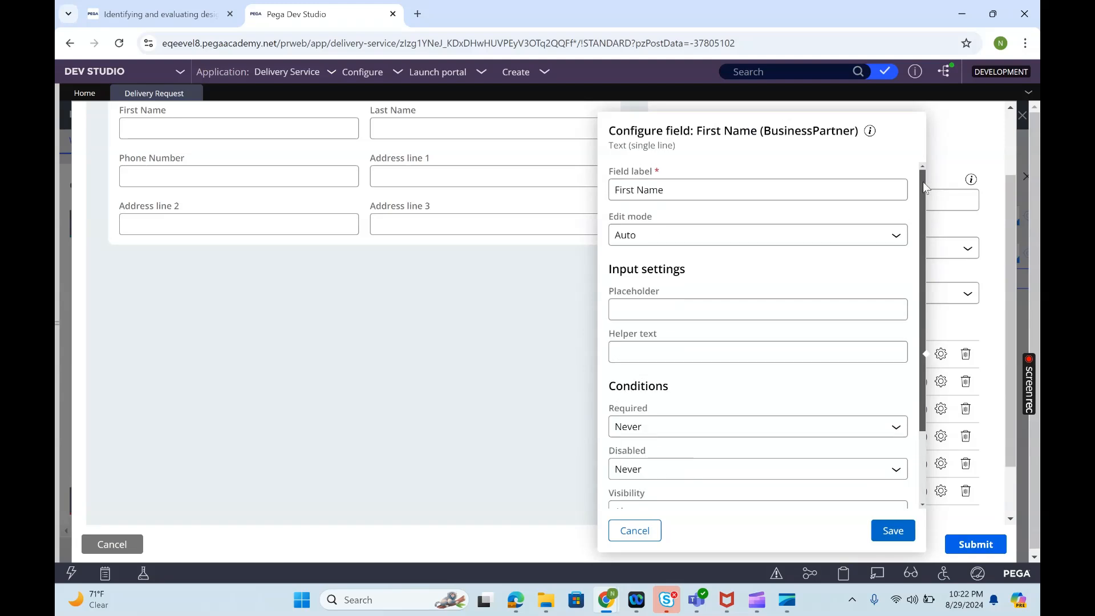
left_click(689, 234)
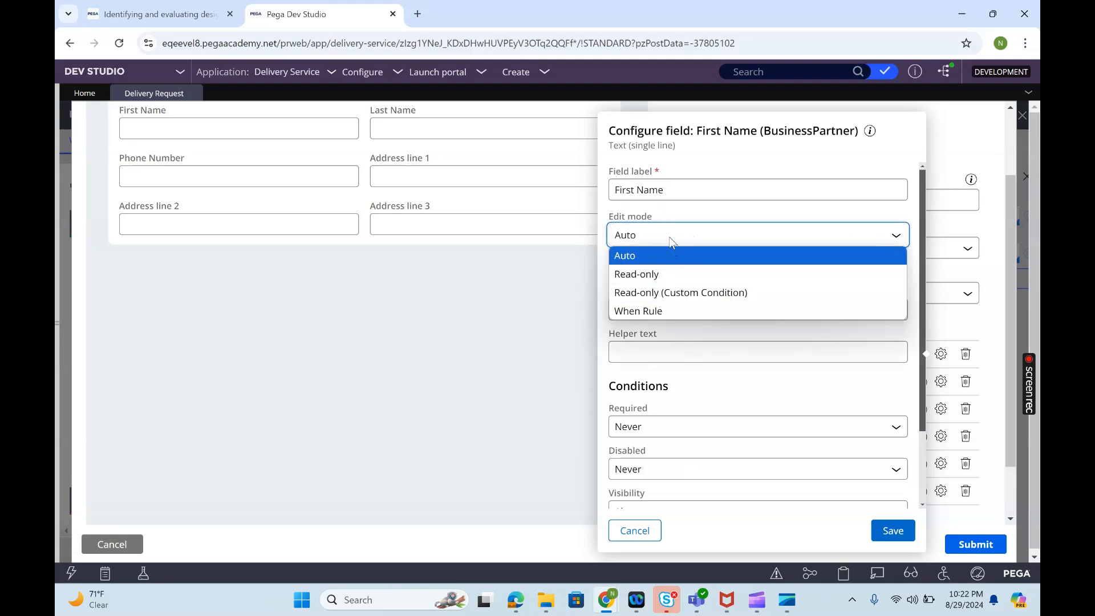
left_click(740, 172)
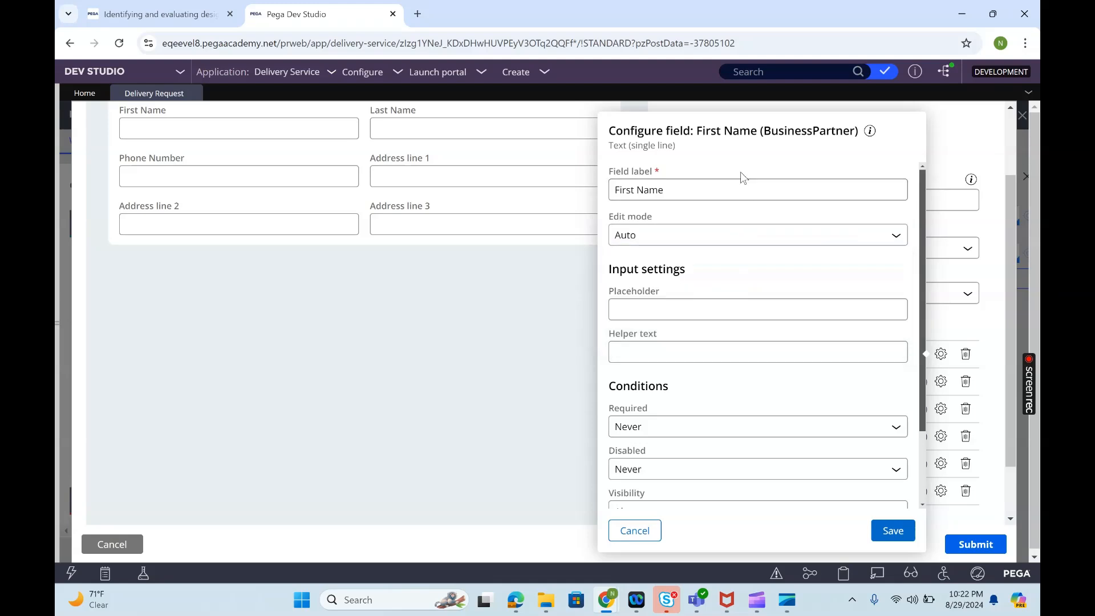
left_click(655, 350)
left_click(651, 306)
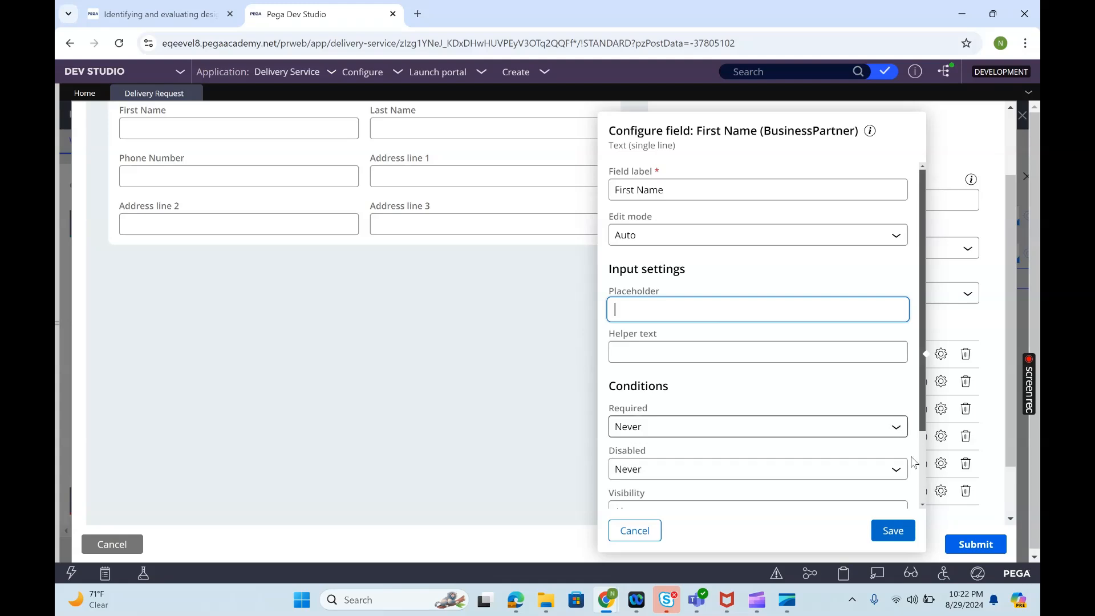
scroll(920, 490, "down", 1)
scroll(921, 492, "down", 1)
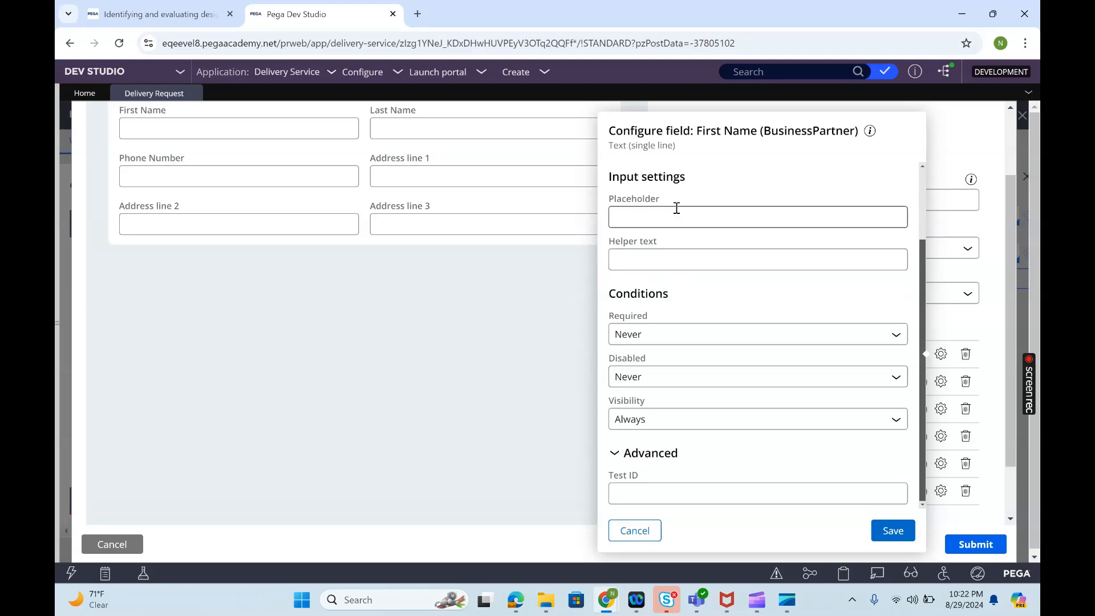
left_click(635, 529)
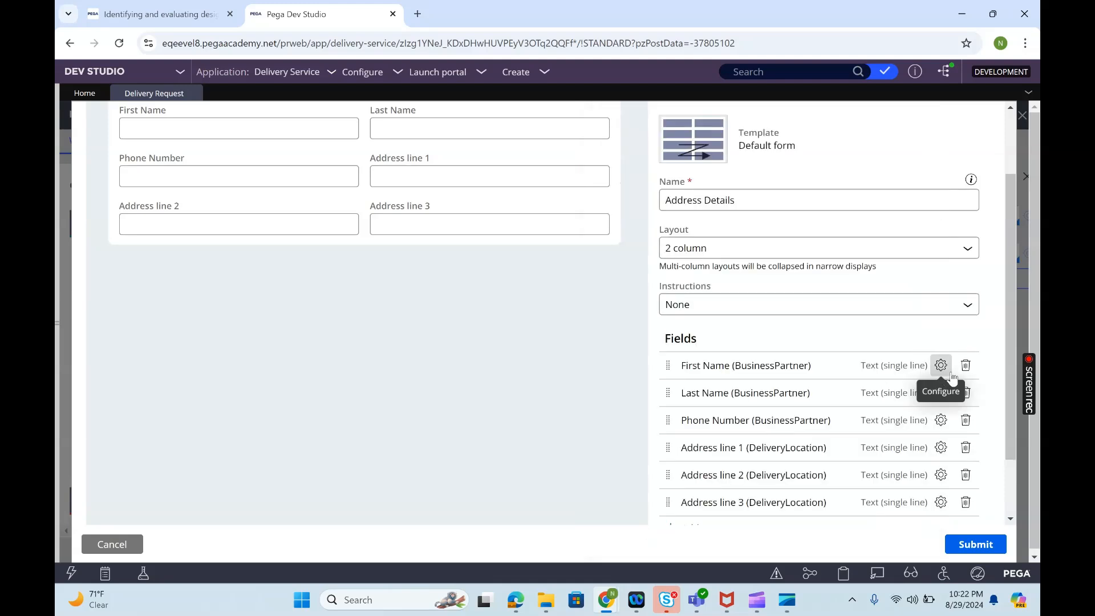
Check the Last Name field's settings without saving and return to the parent Choose partnership level view
left_click(940, 392)
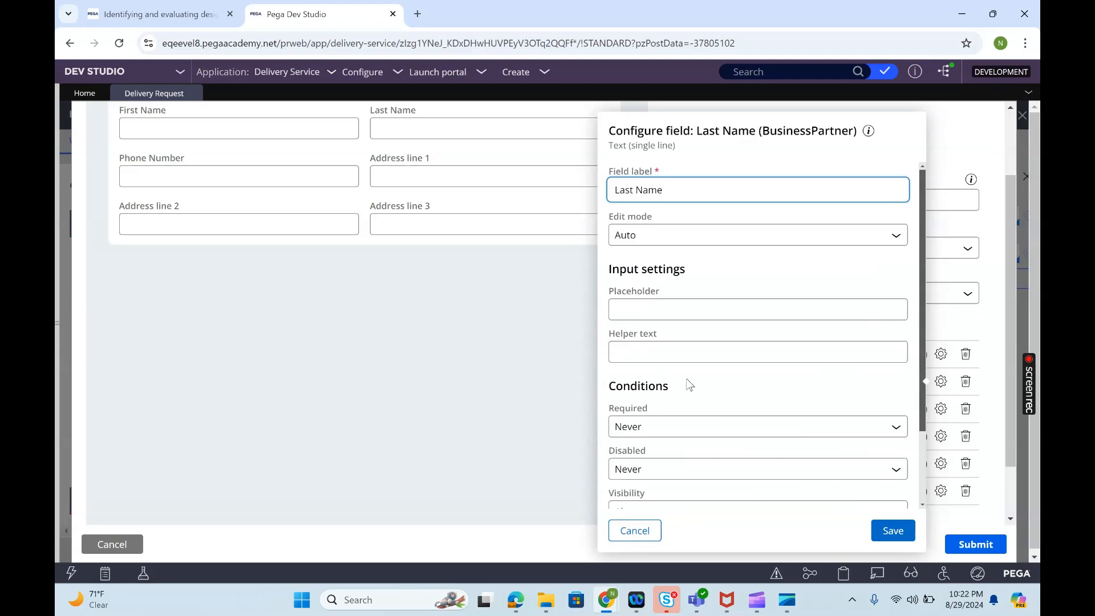
left_click(635, 530)
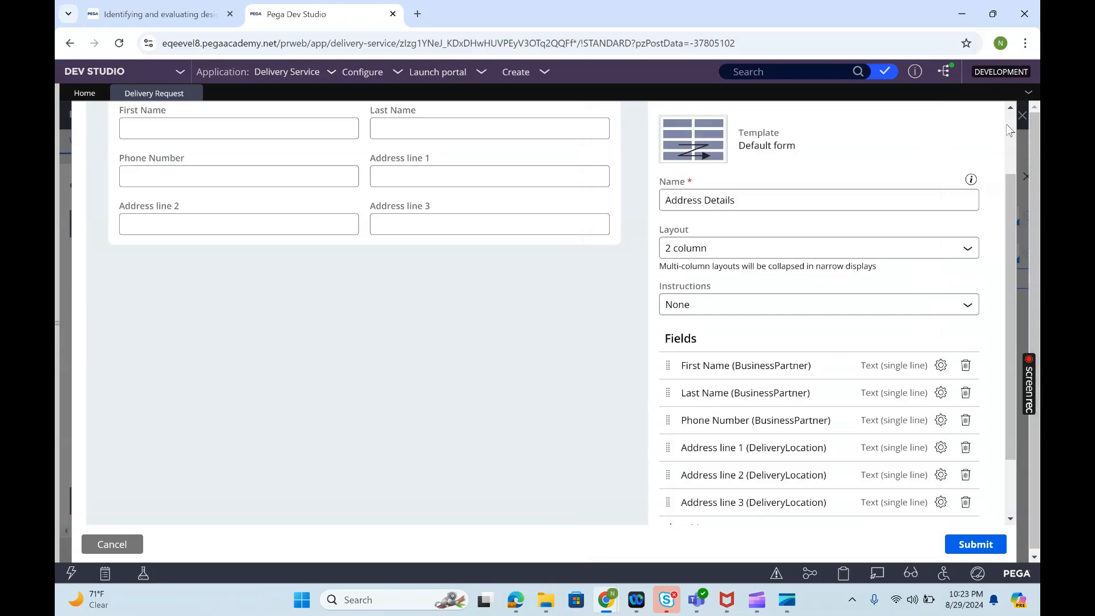
scroll(1005, 124, "up", 2)
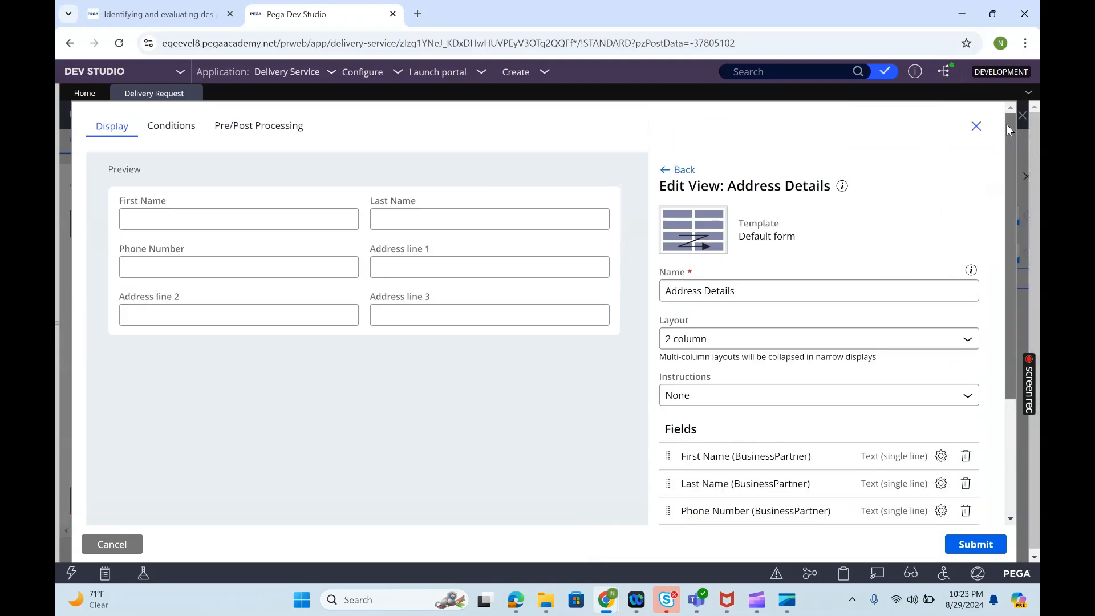
left_click(666, 169)
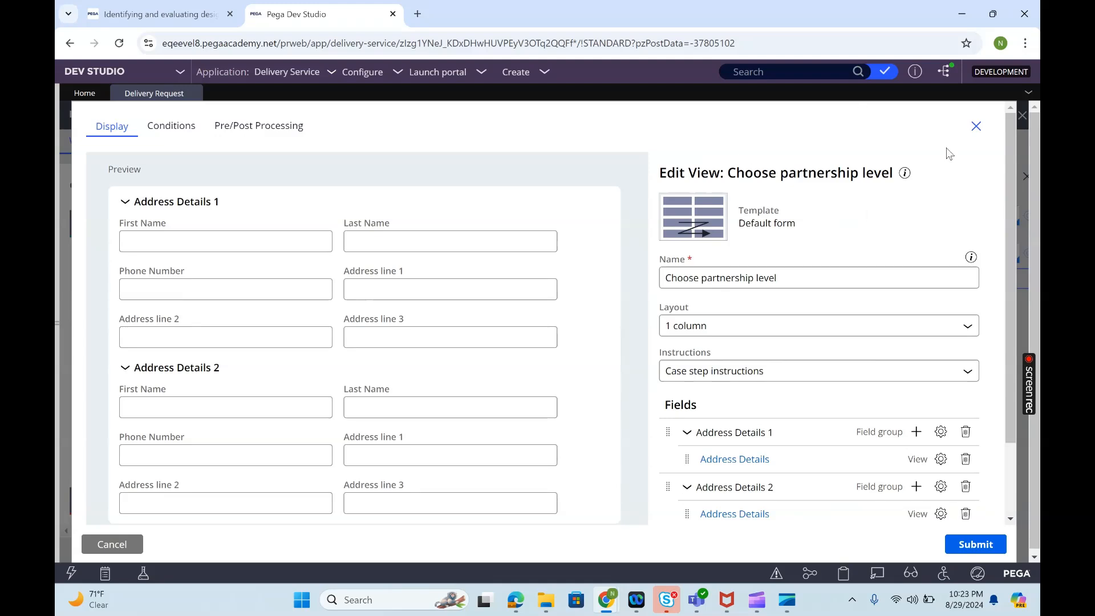
scroll(1011, 505, "down", 2)
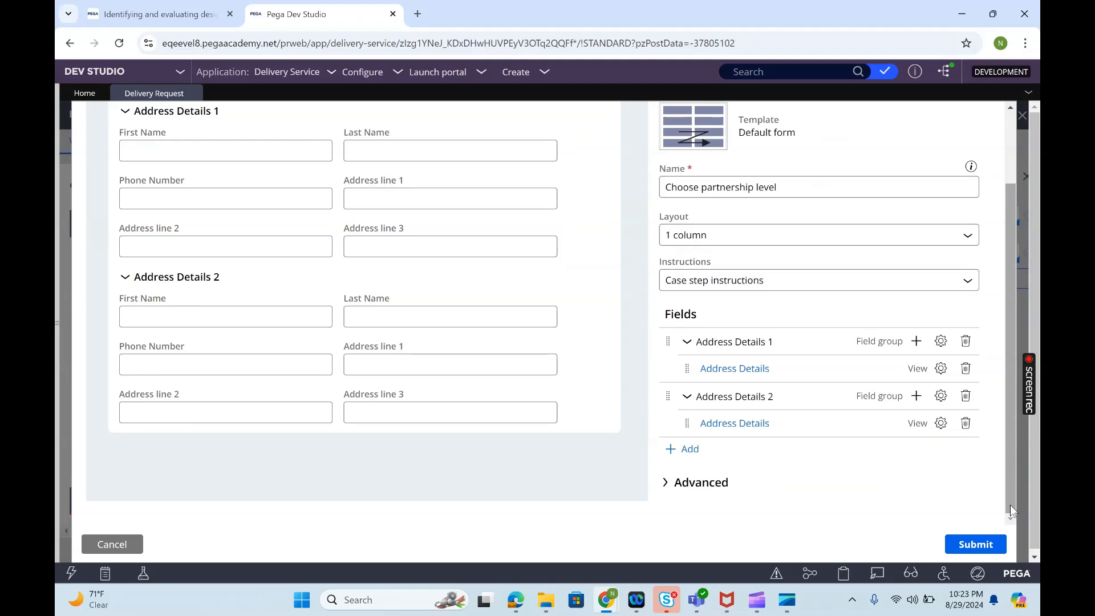
scroll(1012, 134, "up", 2)
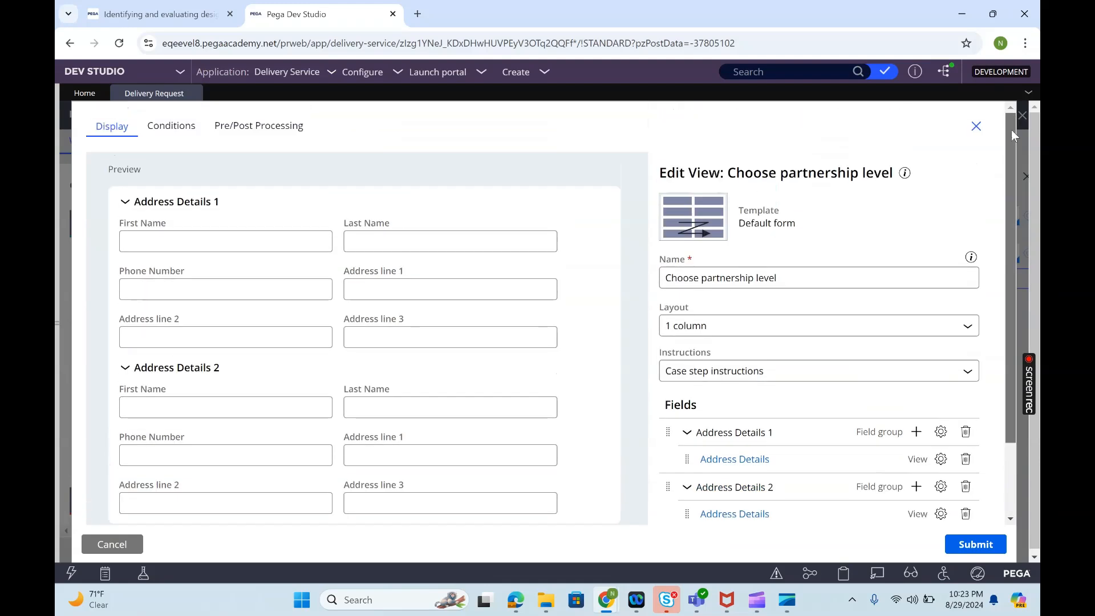
scroll(1012, 504, "down", 2)
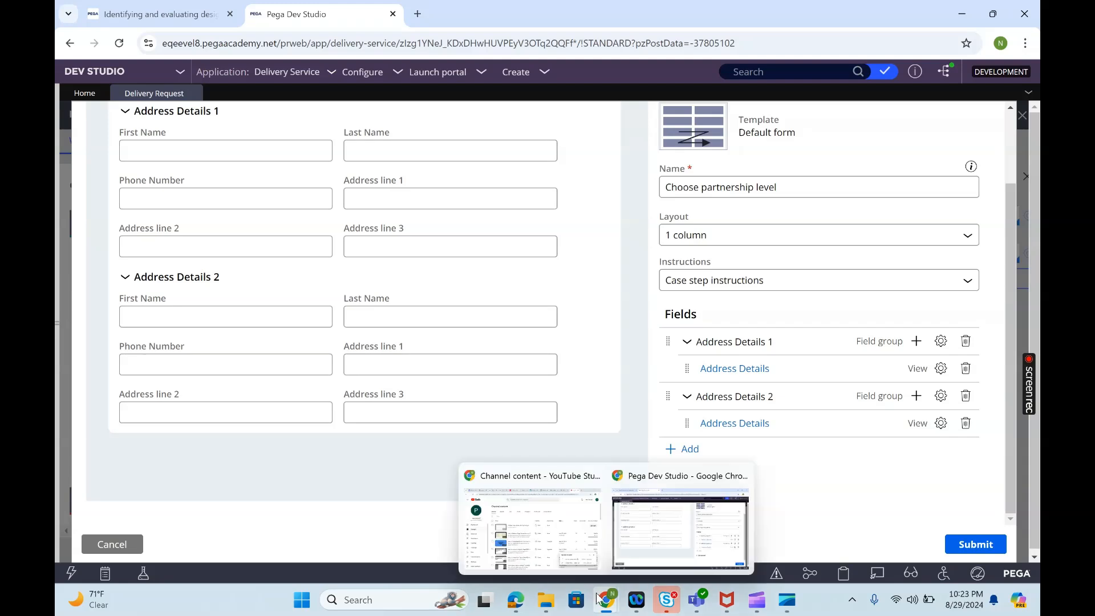
mouse_move(756, 600)
left_click(755, 540)
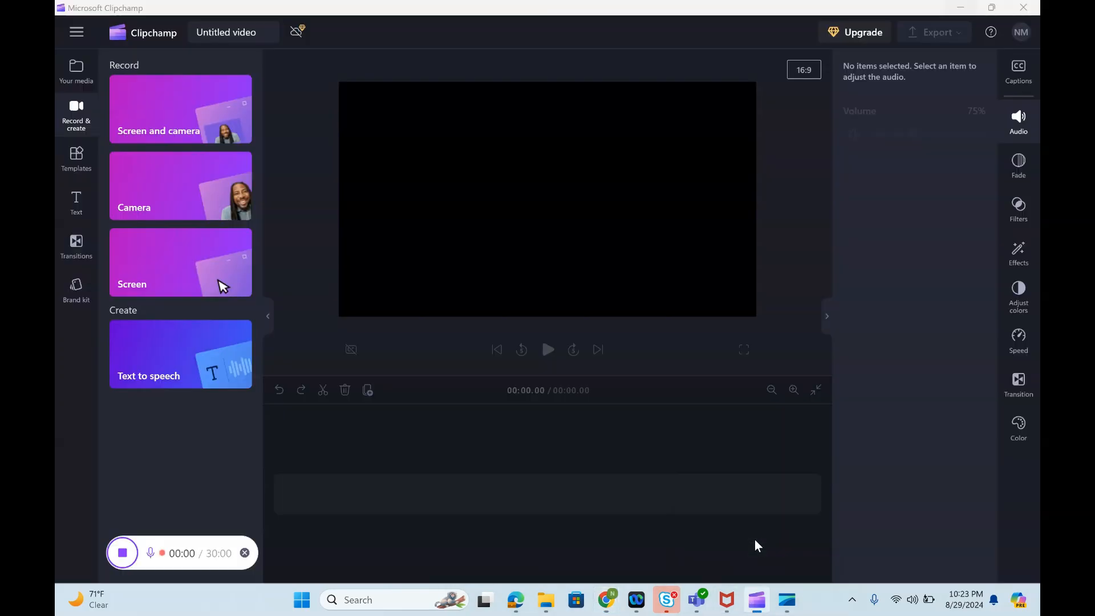